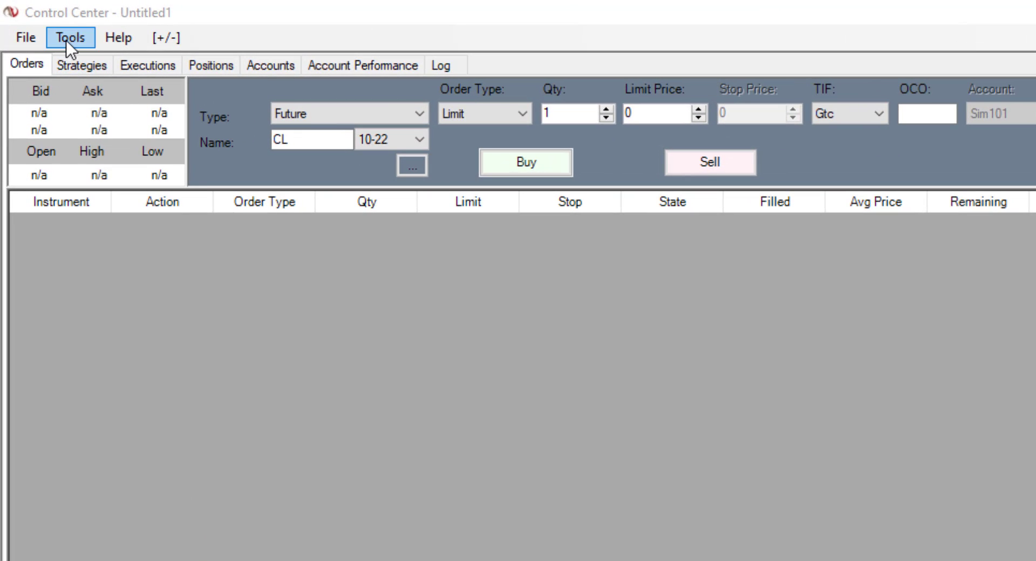
# Step: Open the existing SMACrossOver NinjaScript strategy for editing and advance the wizard to its user defined inputs
pyautogui.click(66, 40)
pyautogui.click(67, 41)
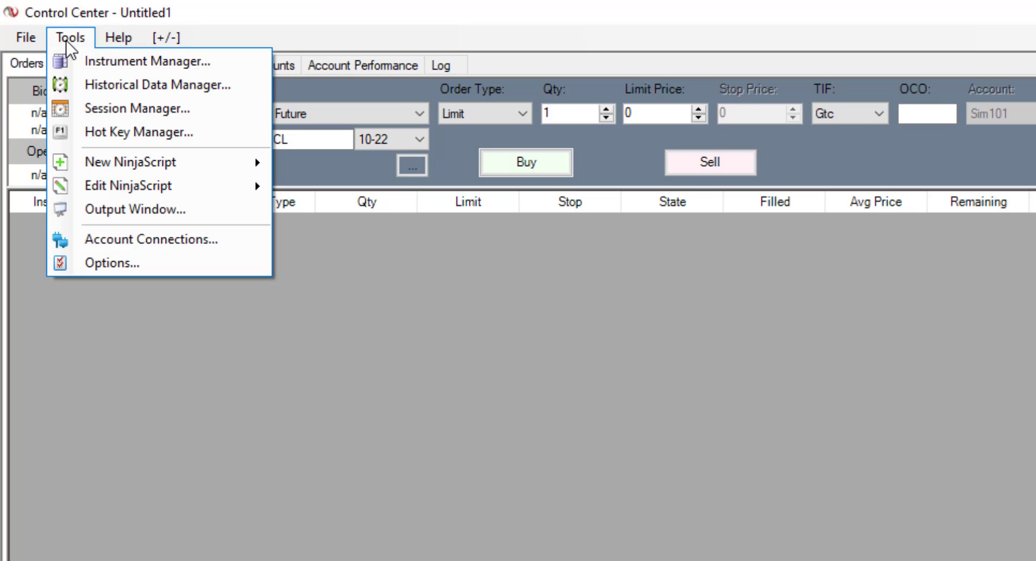
pyautogui.moveTo(109, 183)
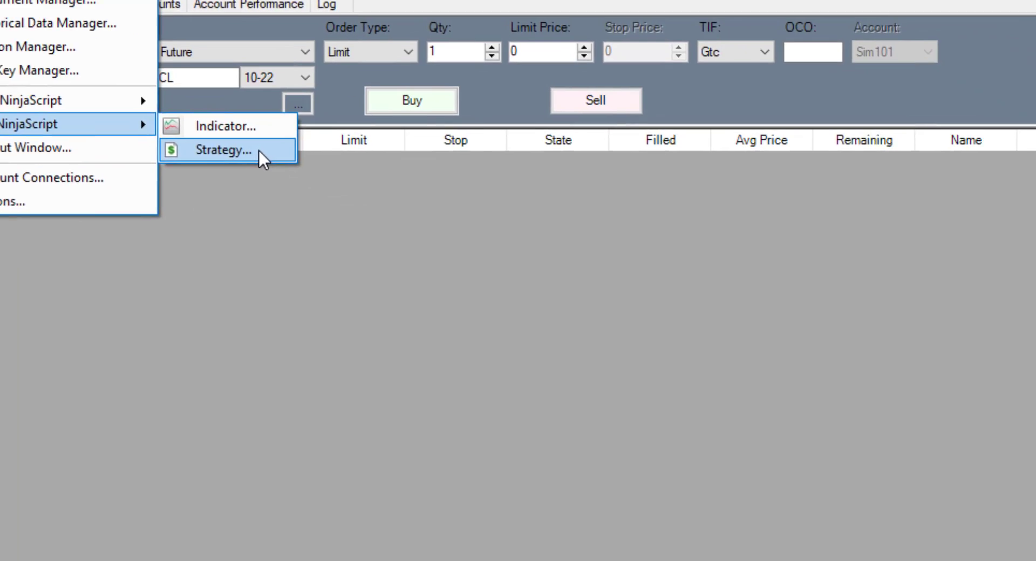
pyautogui.click(373, 213)
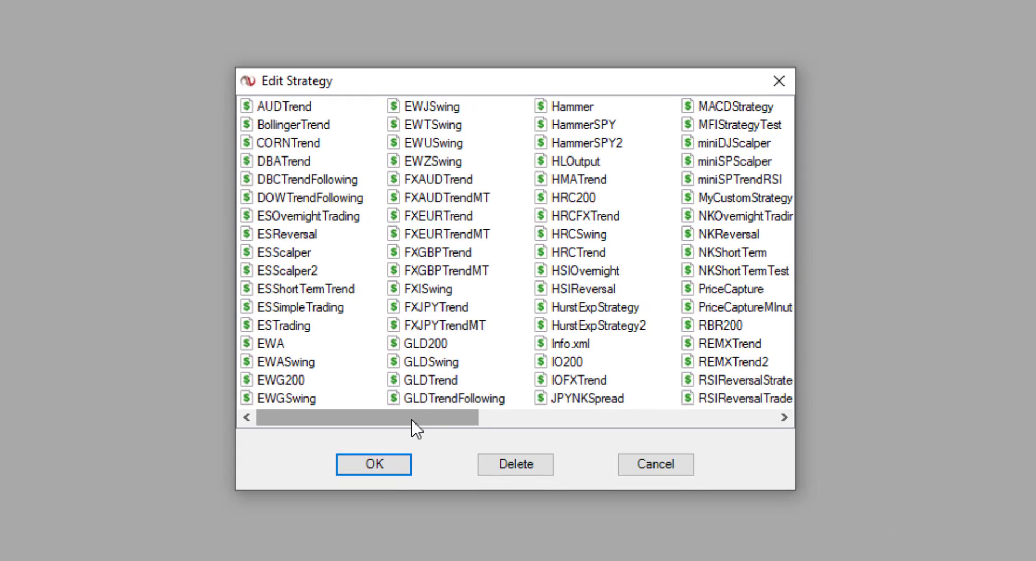
pyautogui.moveTo(412, 420); pyautogui.dragTo(624, 441)
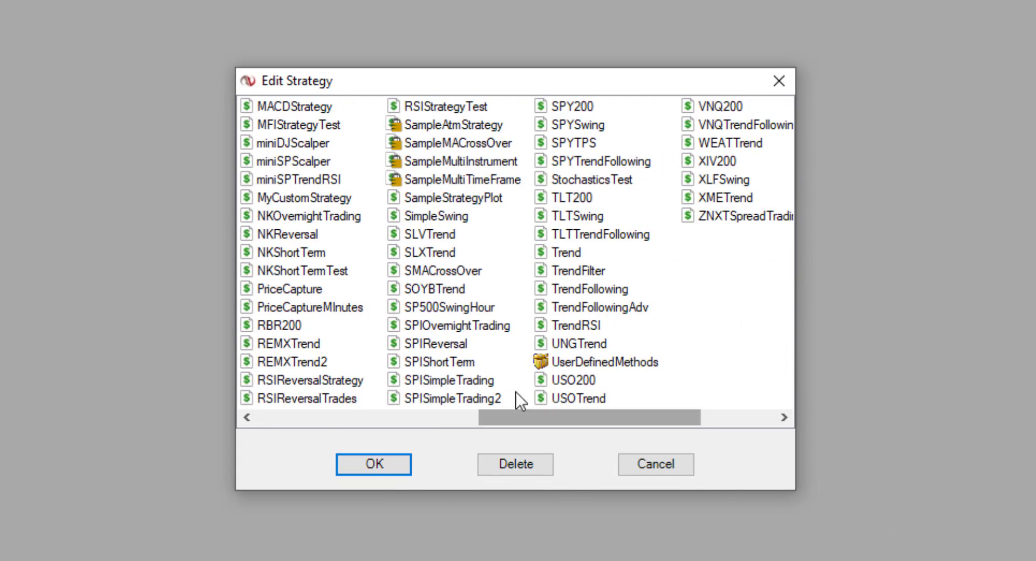
pyautogui.click(443, 272)
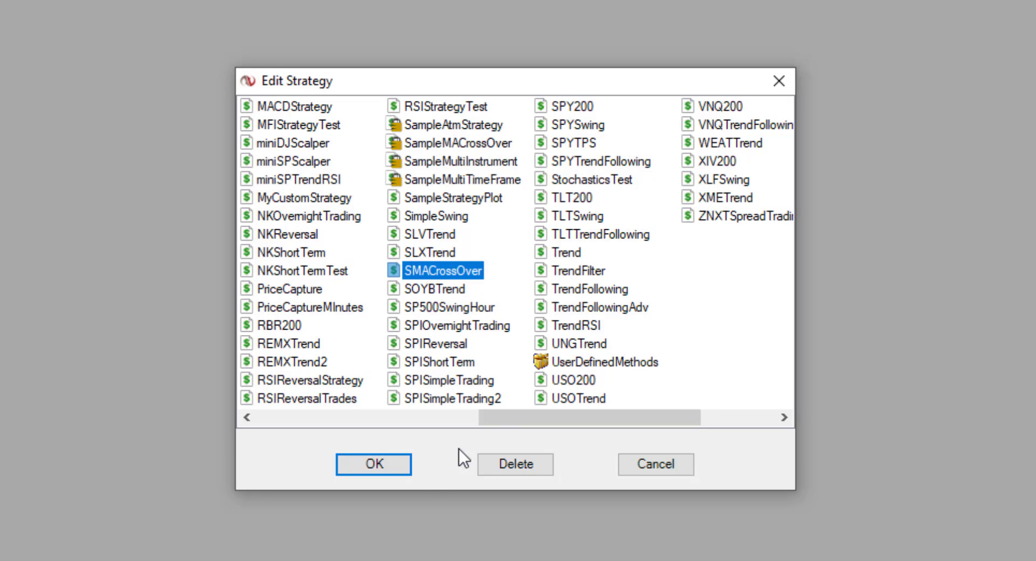
pyautogui.click(387, 469)
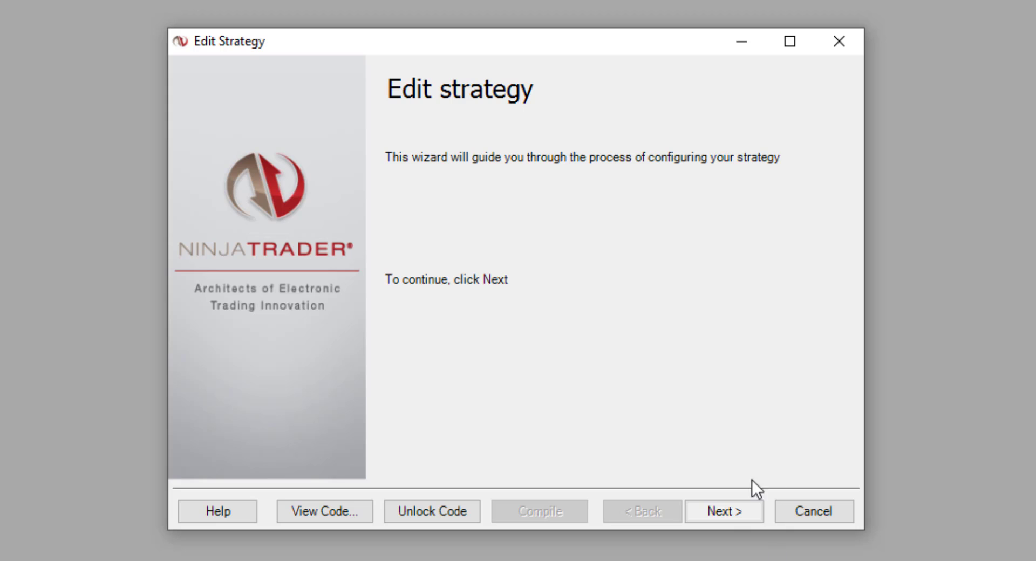
pyautogui.click(728, 519)
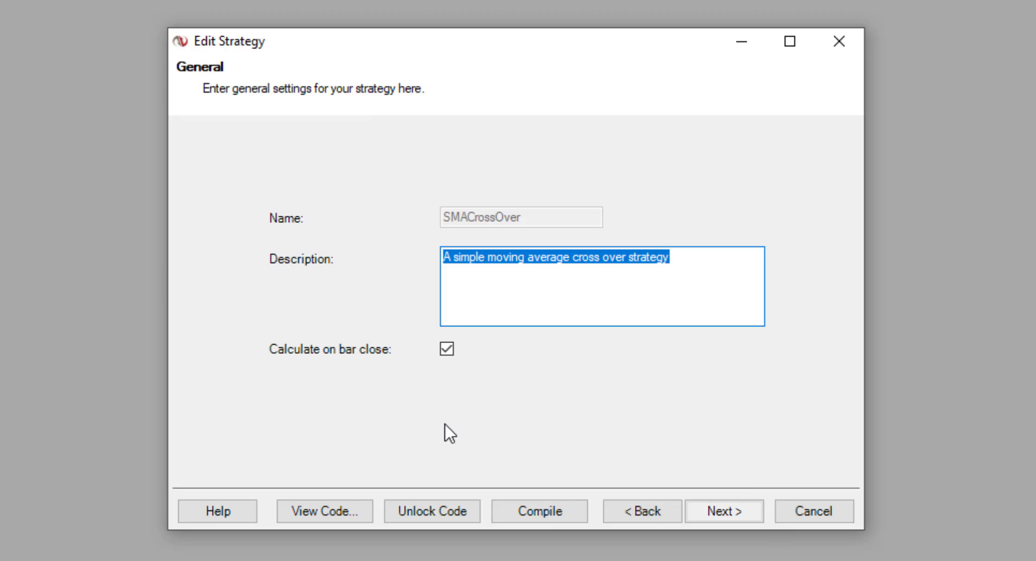
pyautogui.click(713, 513)
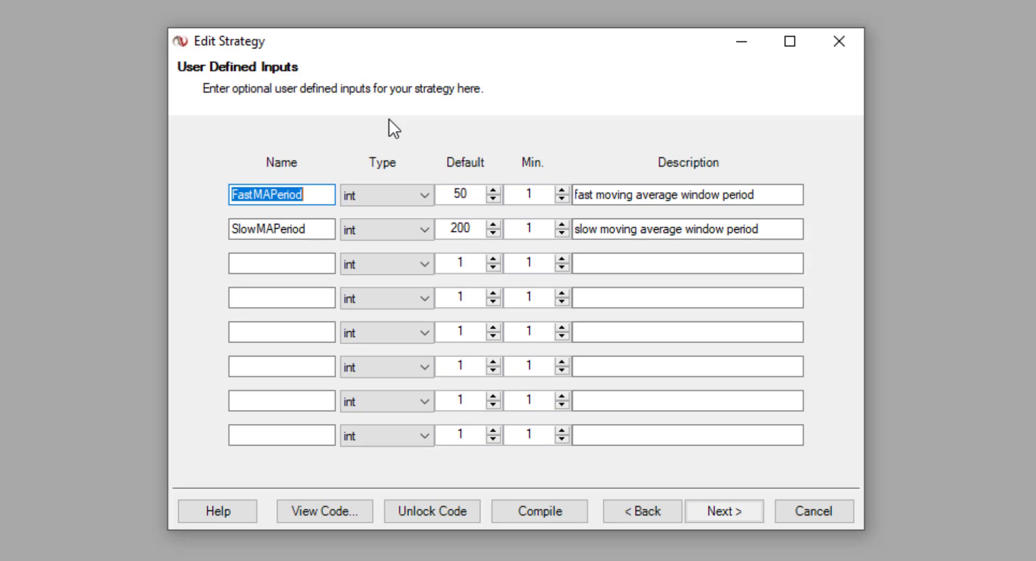
# Step: Add a third user defined input named ProfitTarget with the type double
pyautogui.click(308, 265)
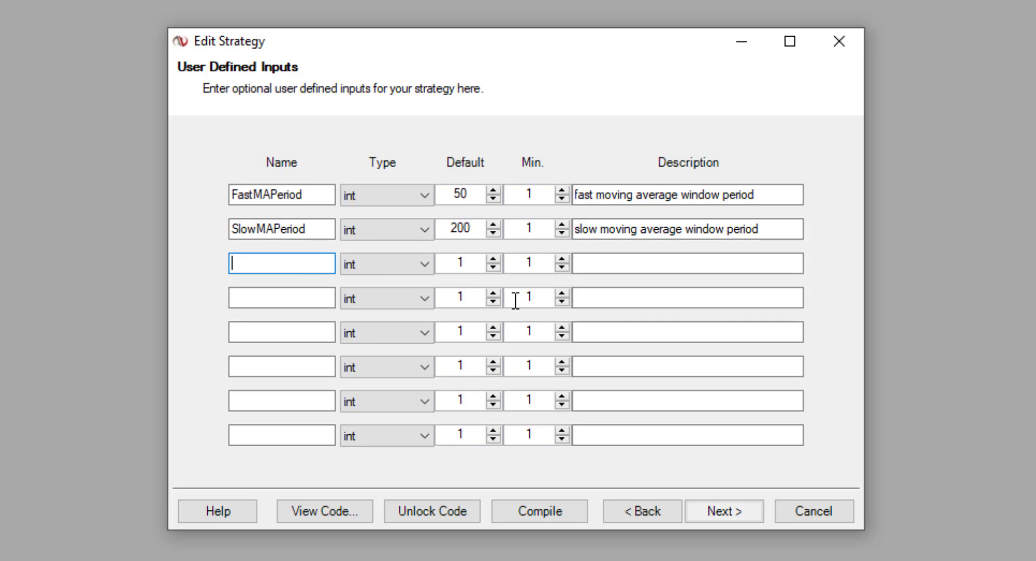
pyautogui.write('ProfitTarget')
pyautogui.click(370, 273)
pyautogui.click(368, 299)
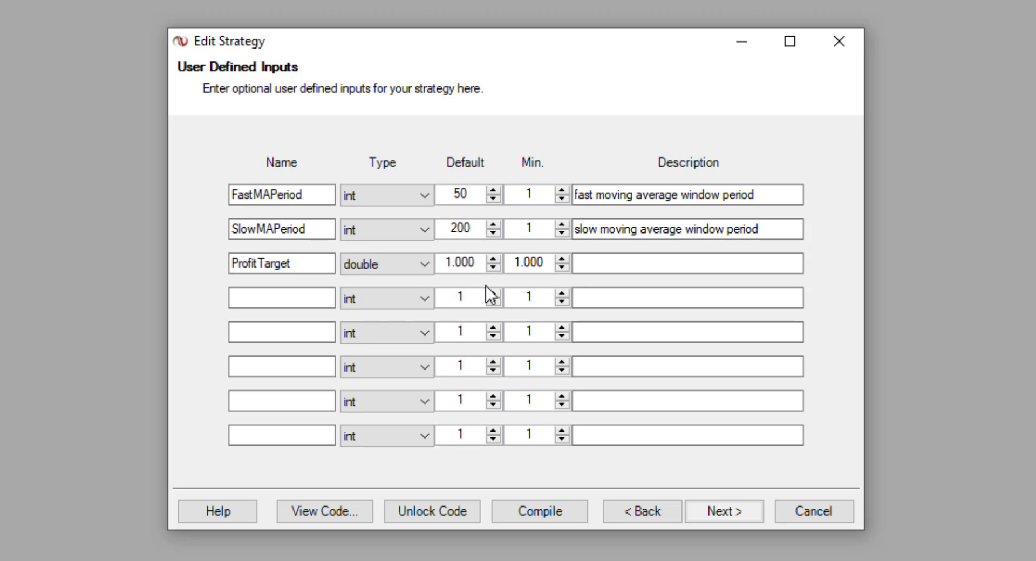
# Step: Set the ProfitTarget input's minimum to 0.05 and its description to "Profit Target Level"
pyautogui.moveTo(485, 266); pyautogui.dragTo(444, 264)
pyautogui.moveTo(545, 264); pyautogui.dragTo(513, 265)
pyautogui.write('0.05')
pyautogui.click(615, 264)
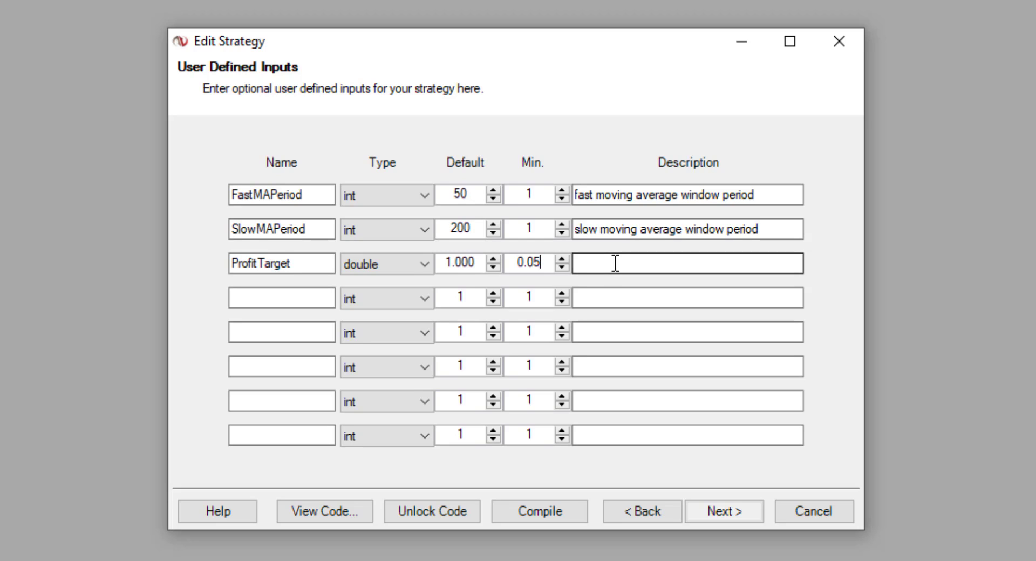
pyautogui.press('Tab')
pyautogui.write('Profit Target Level')
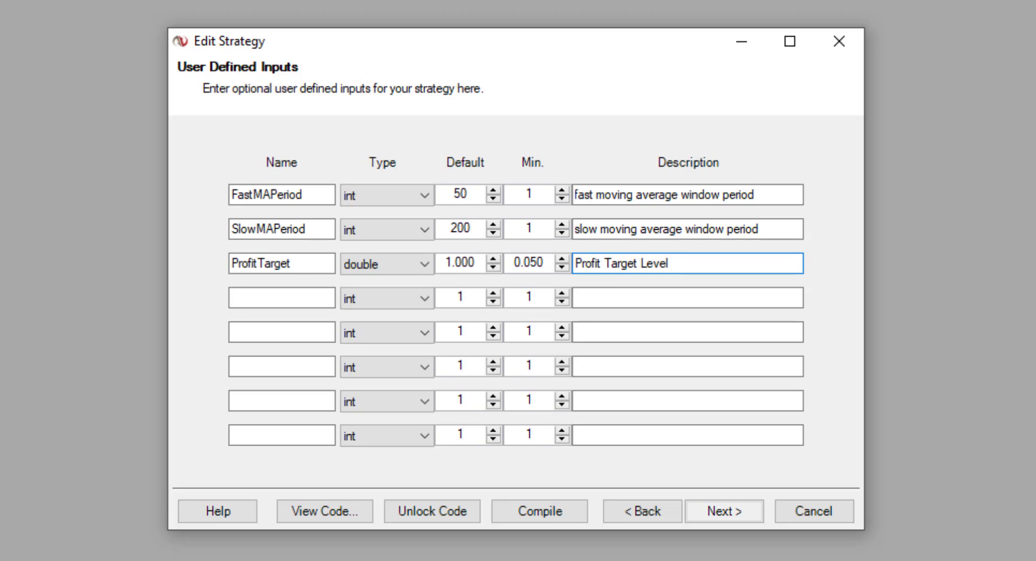
# Step: Add a fourth user defined input named StopLoss with the type double
pyautogui.click(297, 298)
pyautogui.write('Stop Lo')
pyautogui.press('BackSpace')
pyautogui.press('BackSpace')
pyautogui.press('BackSpace')
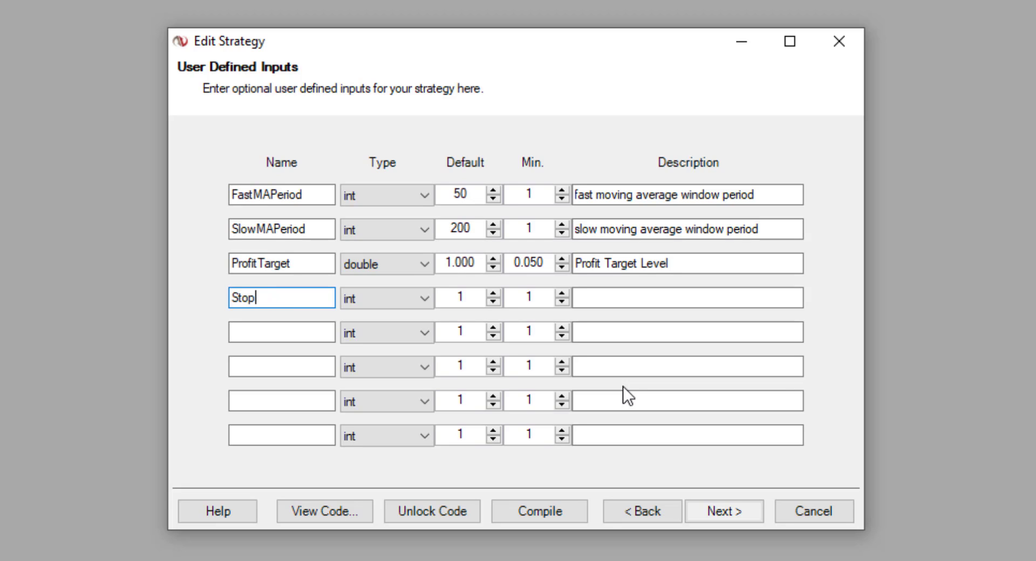
pyautogui.write('Loss')
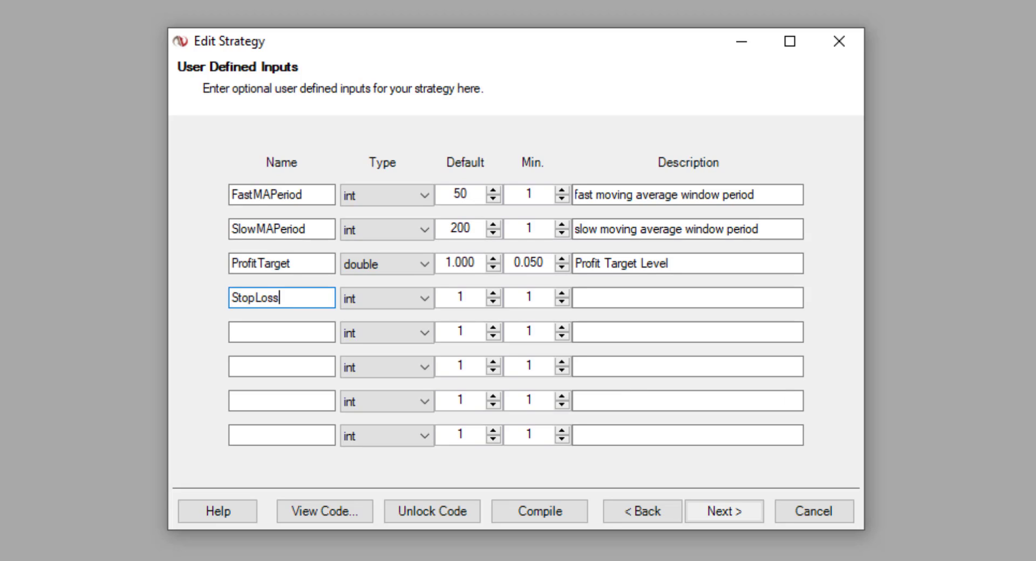
pyautogui.click(377, 291)
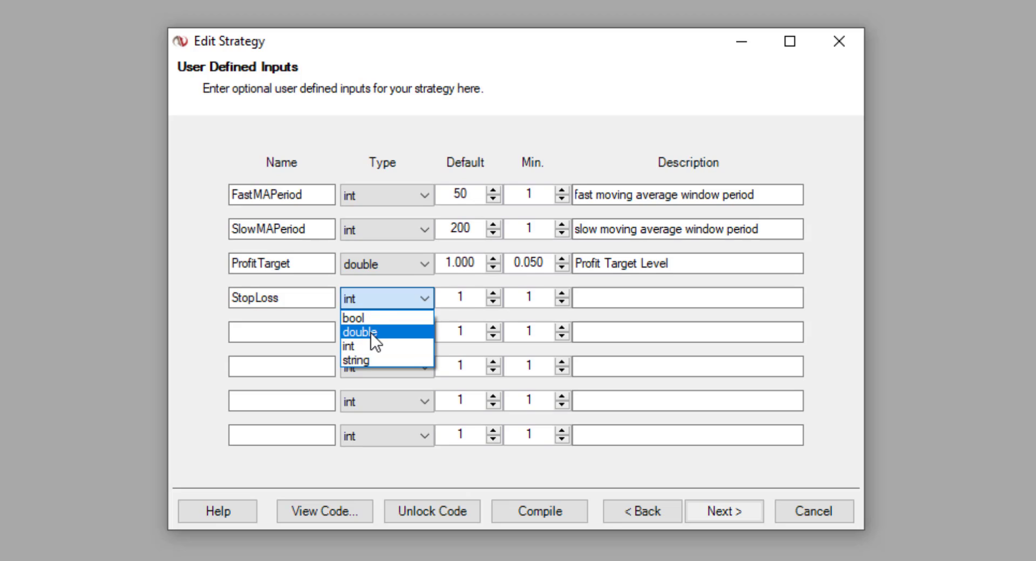
pyautogui.click(371, 332)
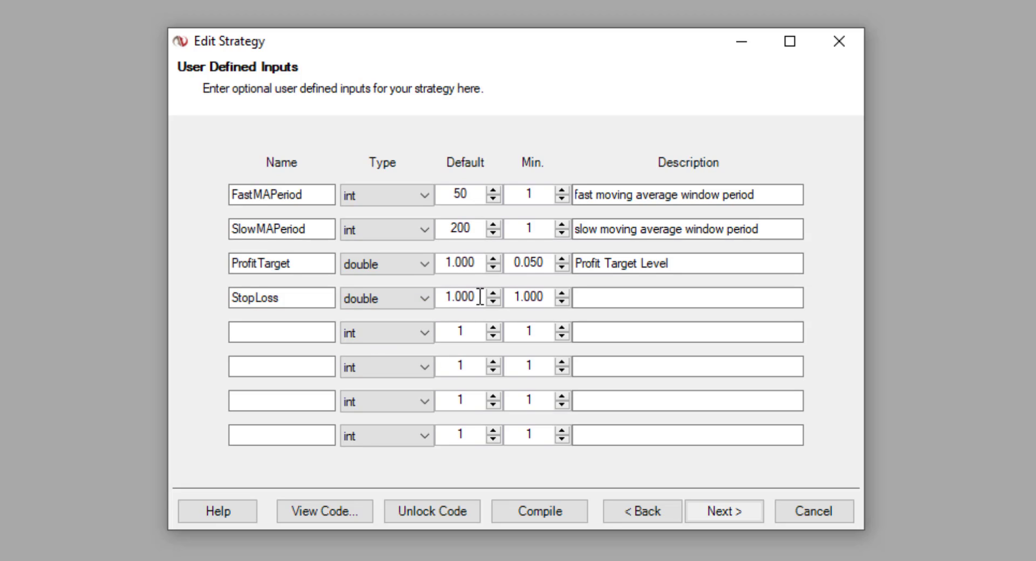
# Step: Give the StopLoss input a default of 0.25, a minimum of 0.05 and the description "Stop Loss Level"
pyautogui.moveTo(480, 297); pyautogui.dragTo(420, 294)
pyautogui.write('0.25')
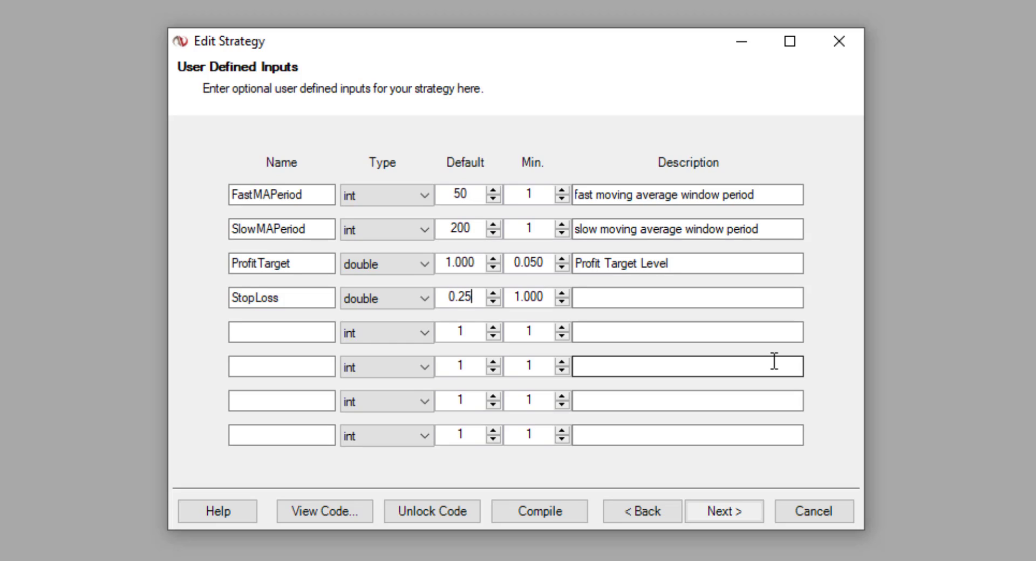
pyautogui.press('Tab')
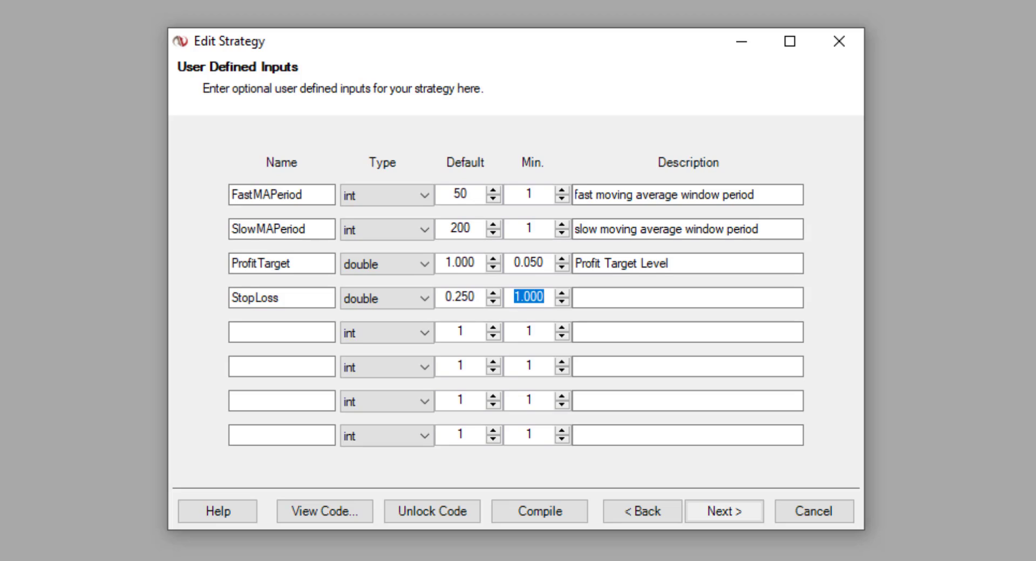
pyautogui.write('0.05')
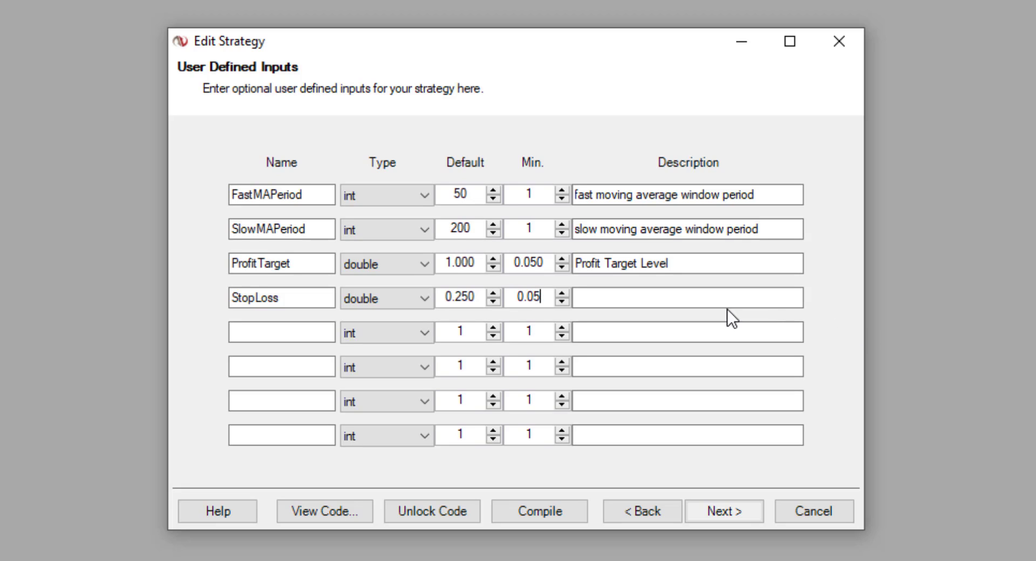
pyautogui.click(717, 296)
pyautogui.write('Stop Loss Level')
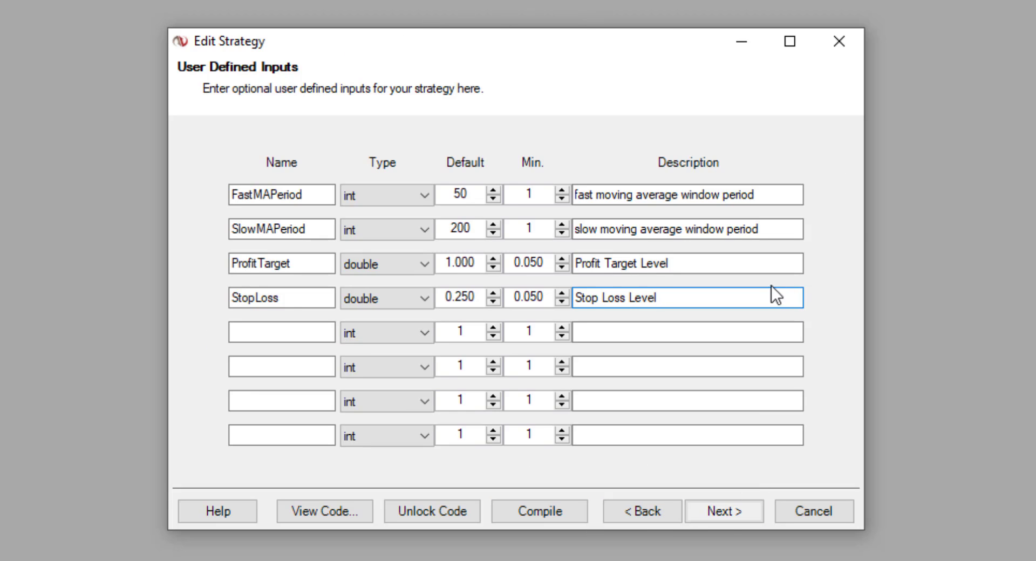
# Step: Advance the wizard to Stops and targets and add a Profit target action whose value is the ProfitTarget input
pyautogui.click(727, 510)
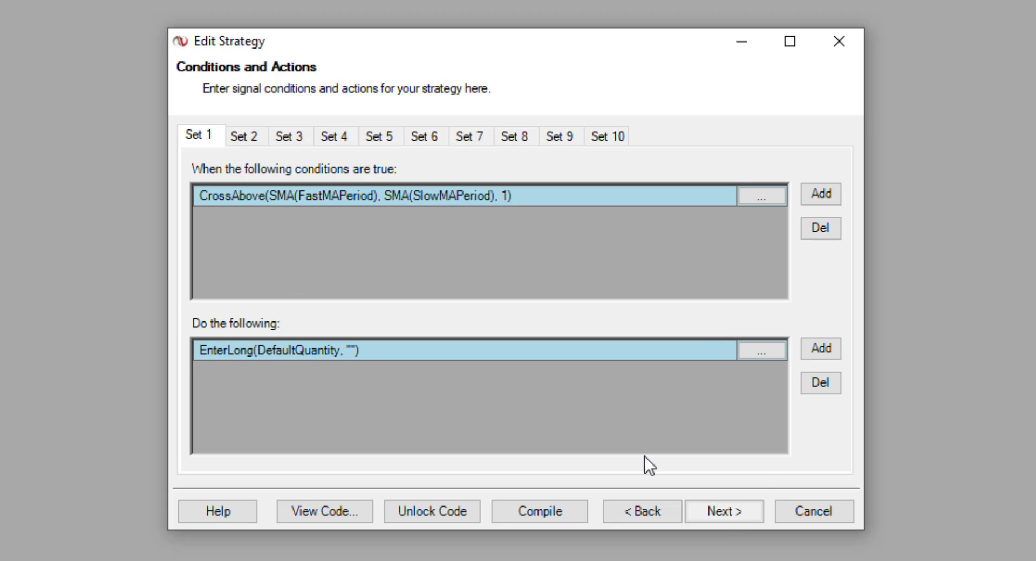
pyautogui.click(729, 515)
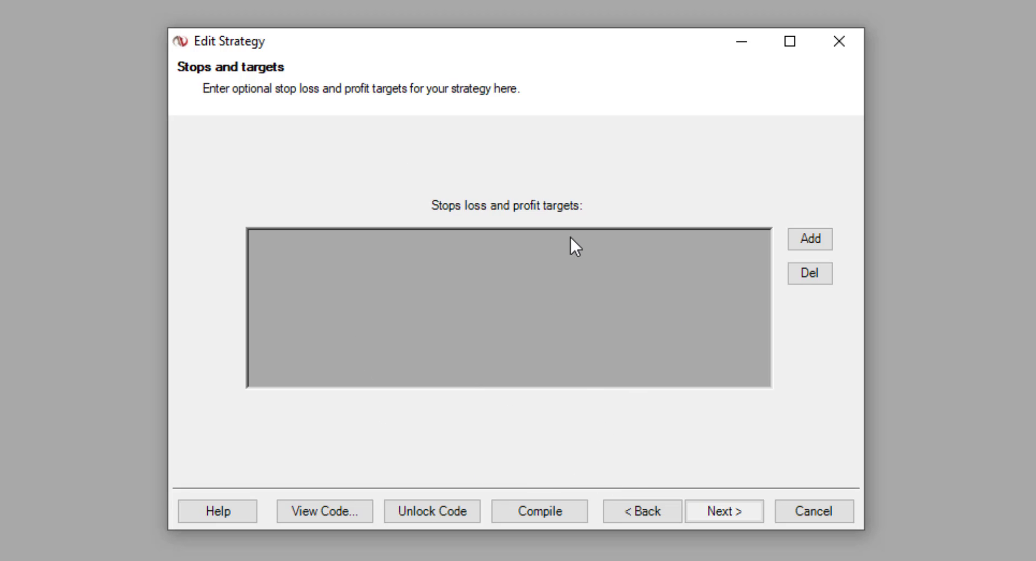
pyautogui.click(814, 239)
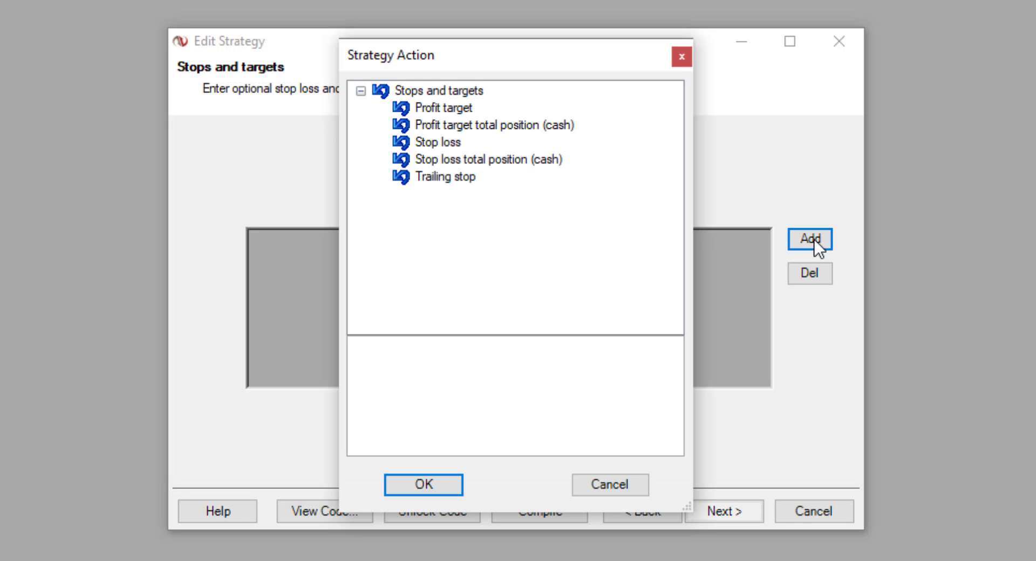
pyautogui.click(456, 107)
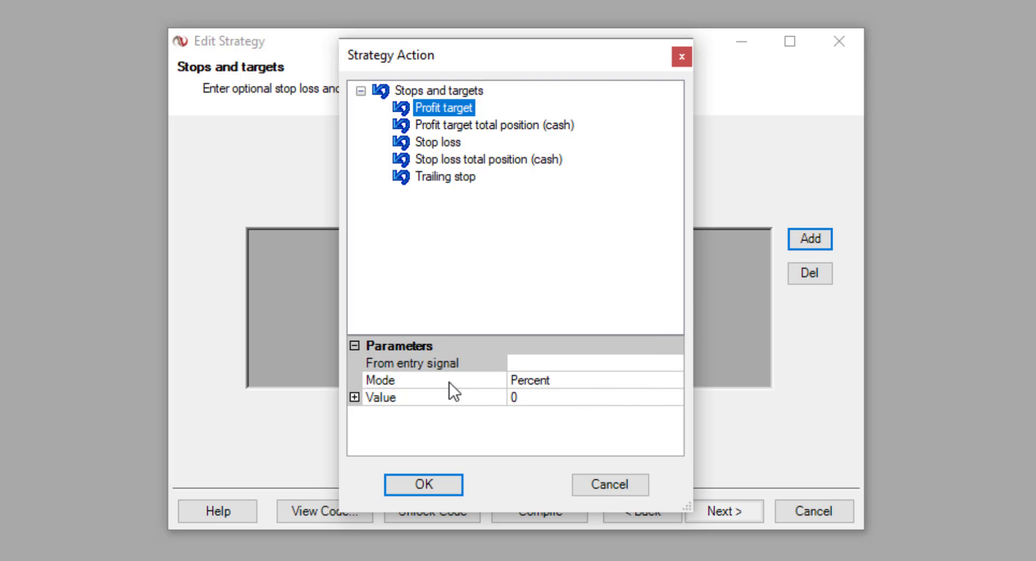
pyautogui.click(549, 399)
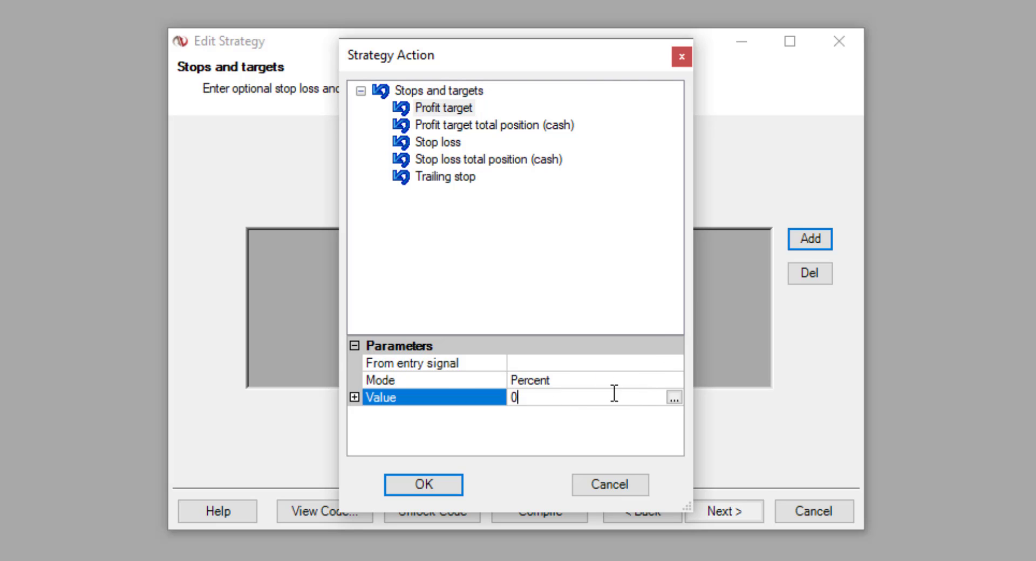
pyautogui.click(674, 399)
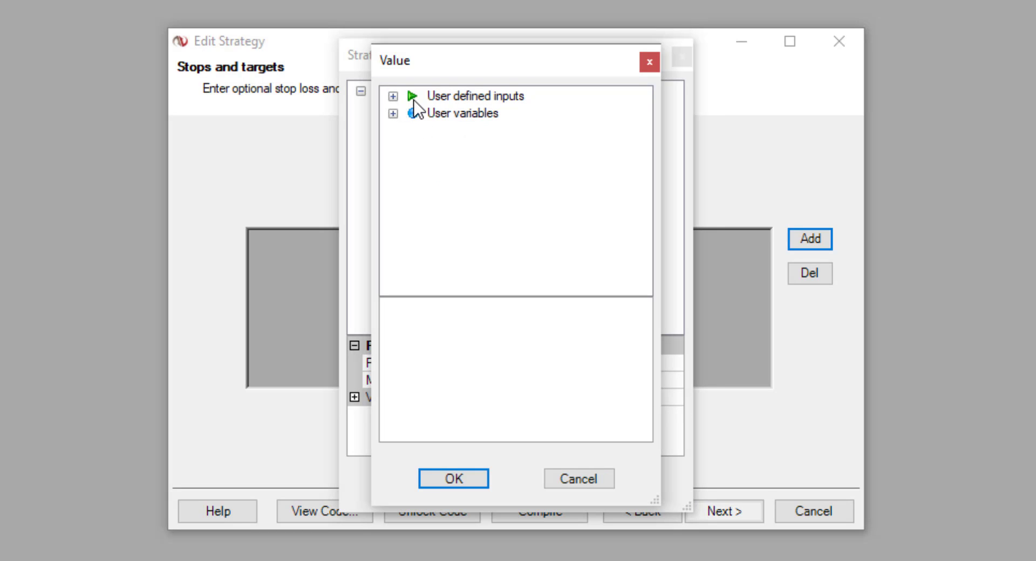
pyautogui.click(392, 97)
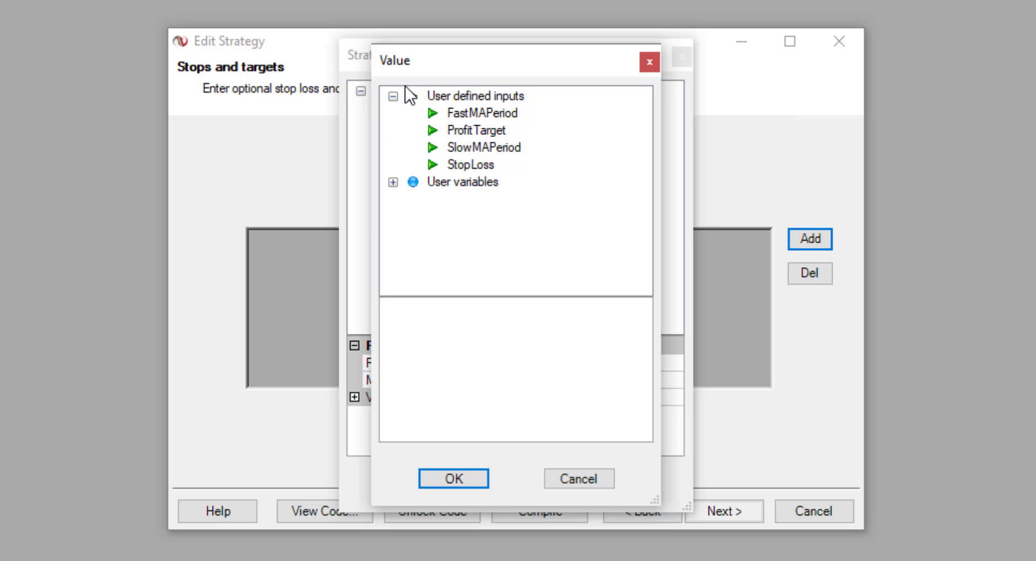
pyautogui.click(474, 136)
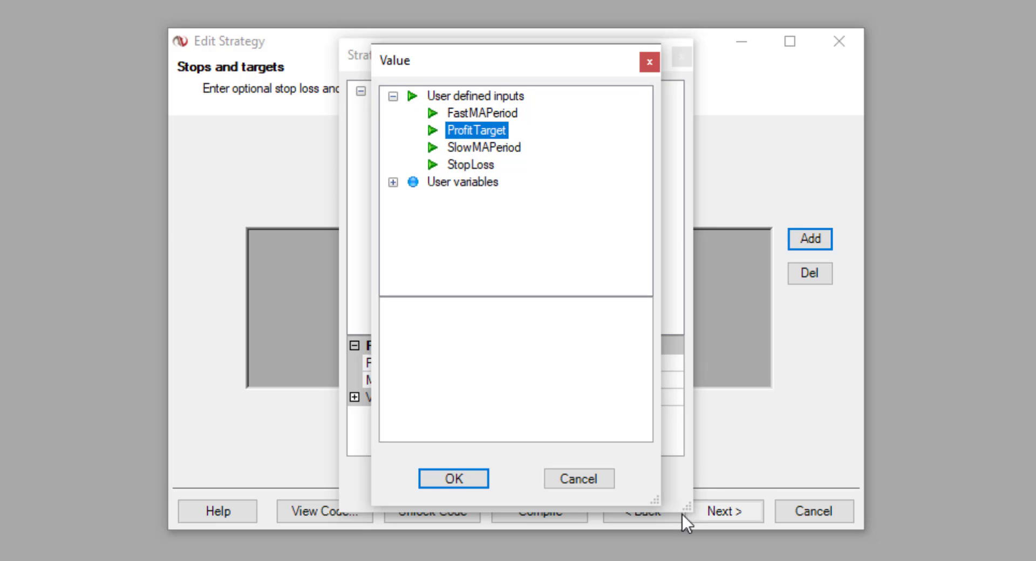
pyautogui.click(454, 478)
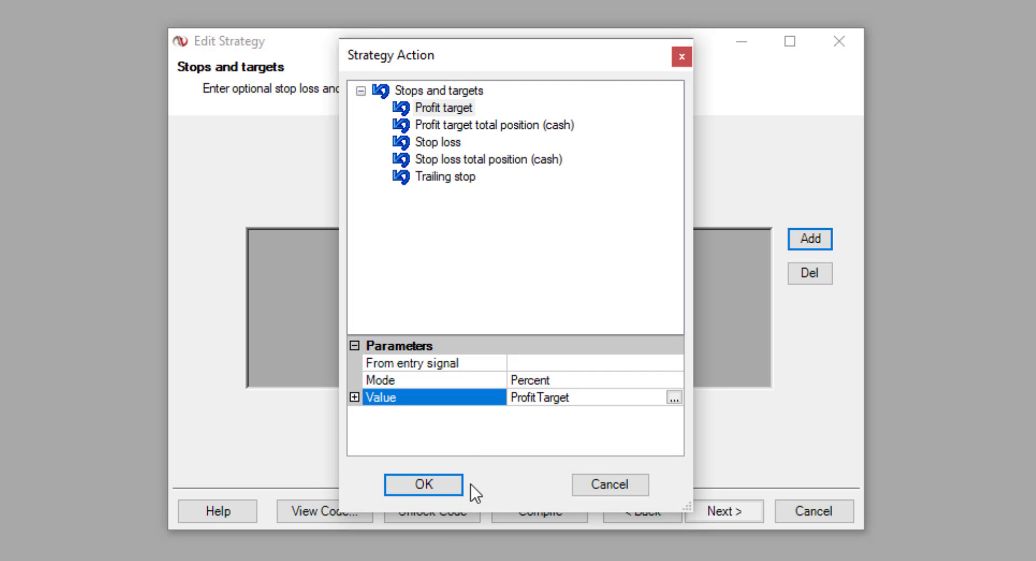
pyautogui.click(426, 484)
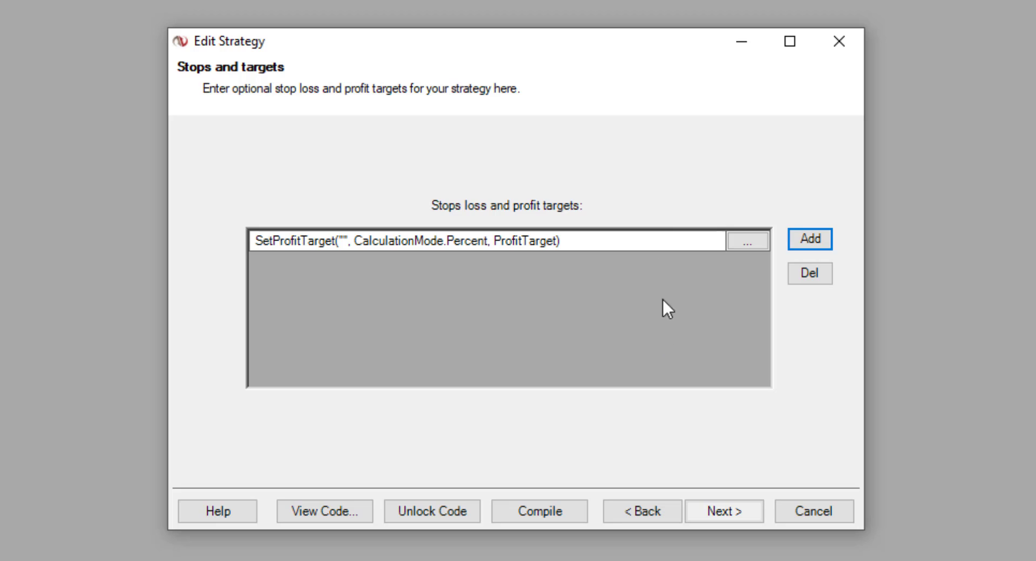
# Step: Add a Stop loss action in percent mode whose value is the StopLoss input, and finish the strategy wizard
pyautogui.click(814, 237)
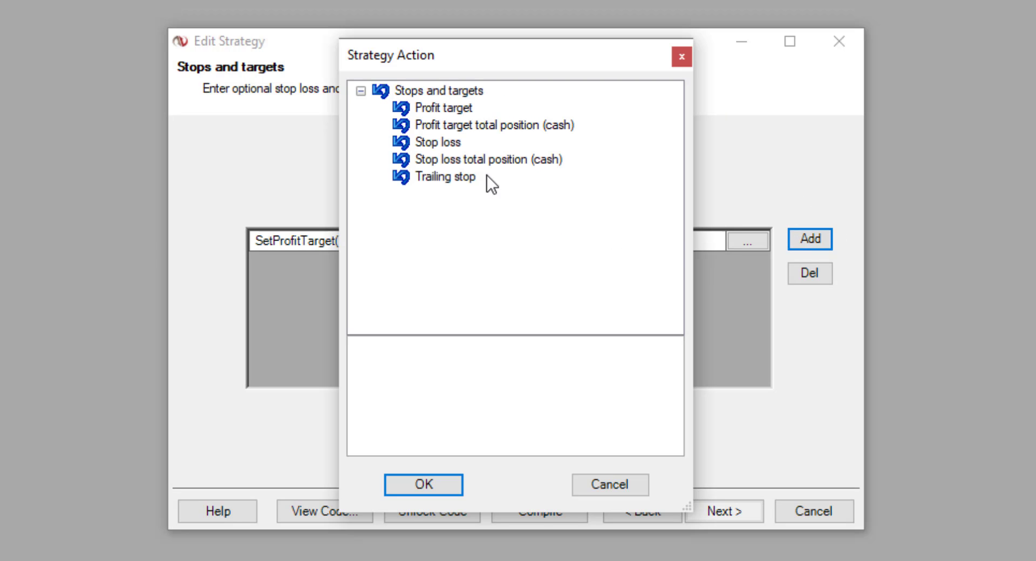
pyautogui.click(441, 143)
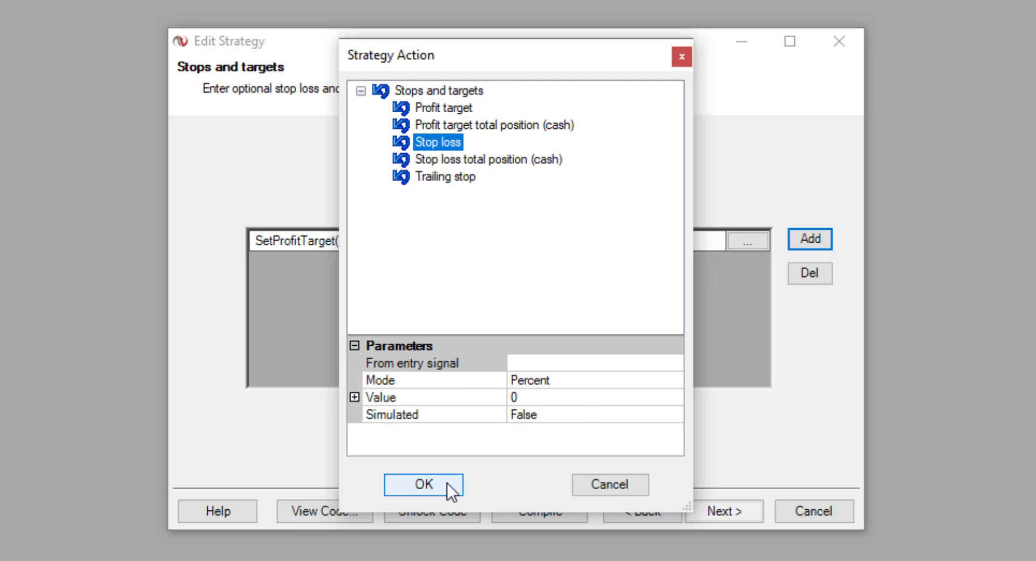
pyautogui.click(584, 401)
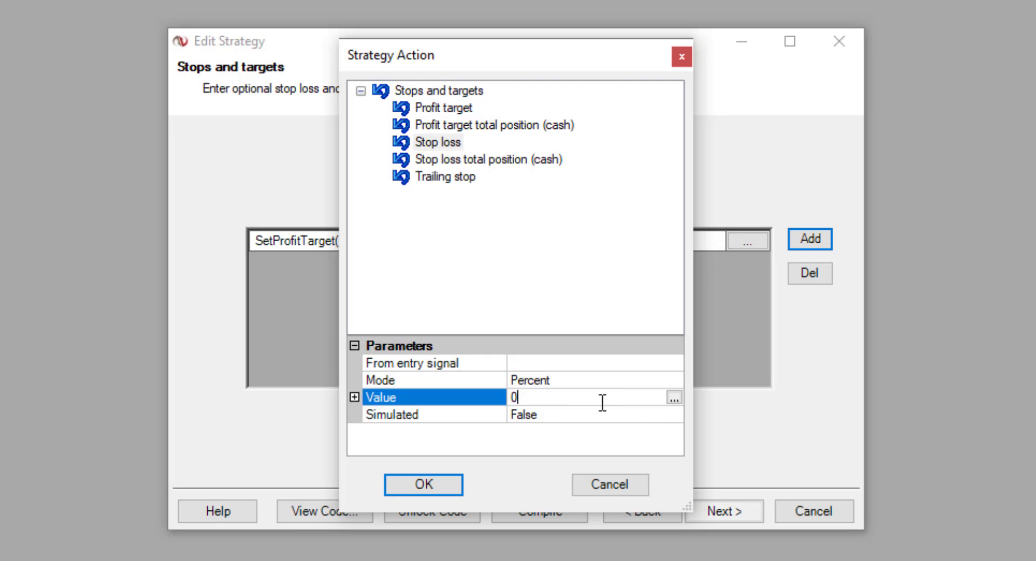
pyautogui.click(675, 399)
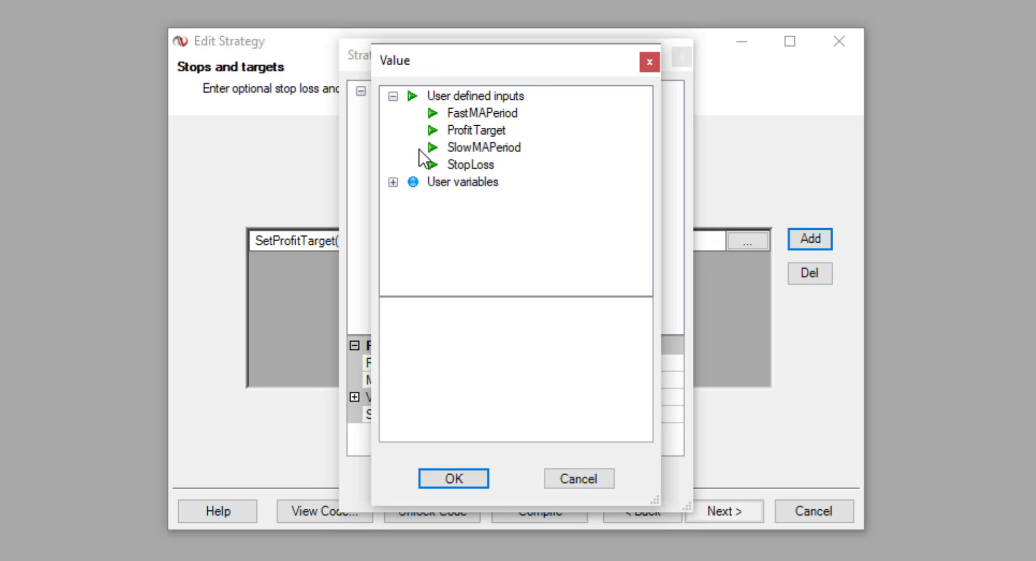
pyautogui.click(446, 167)
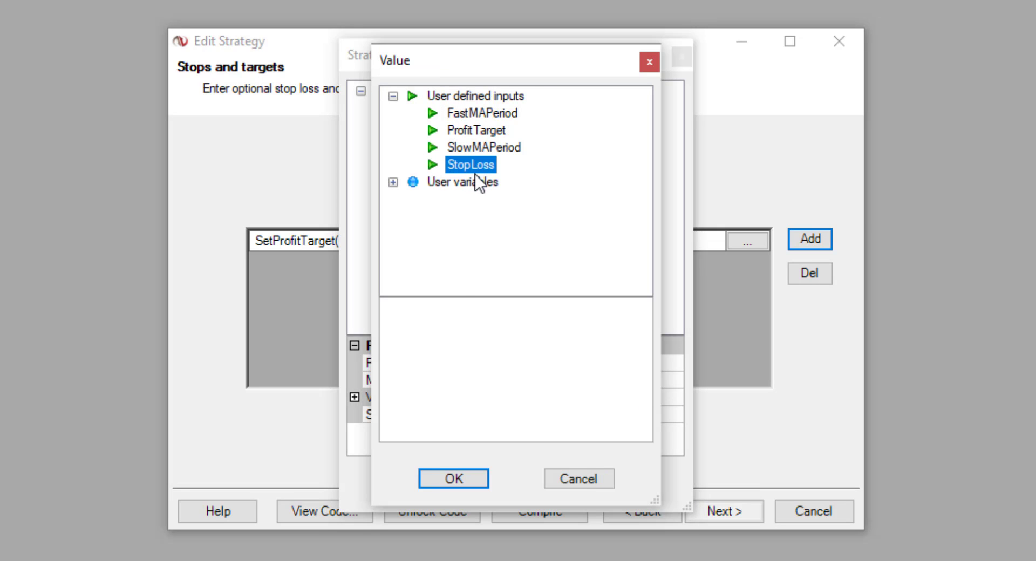
pyautogui.click(456, 477)
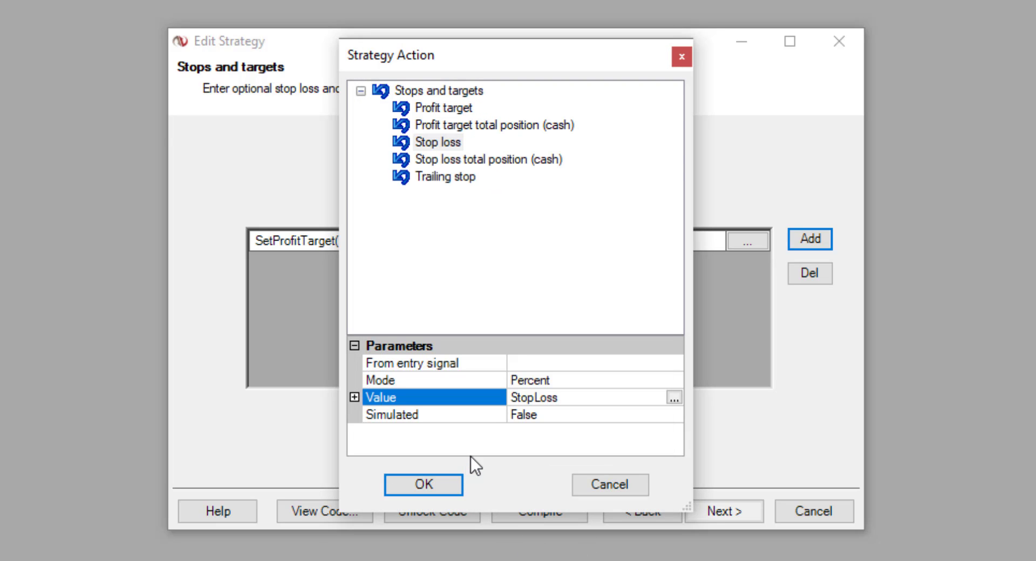
pyautogui.click(432, 485)
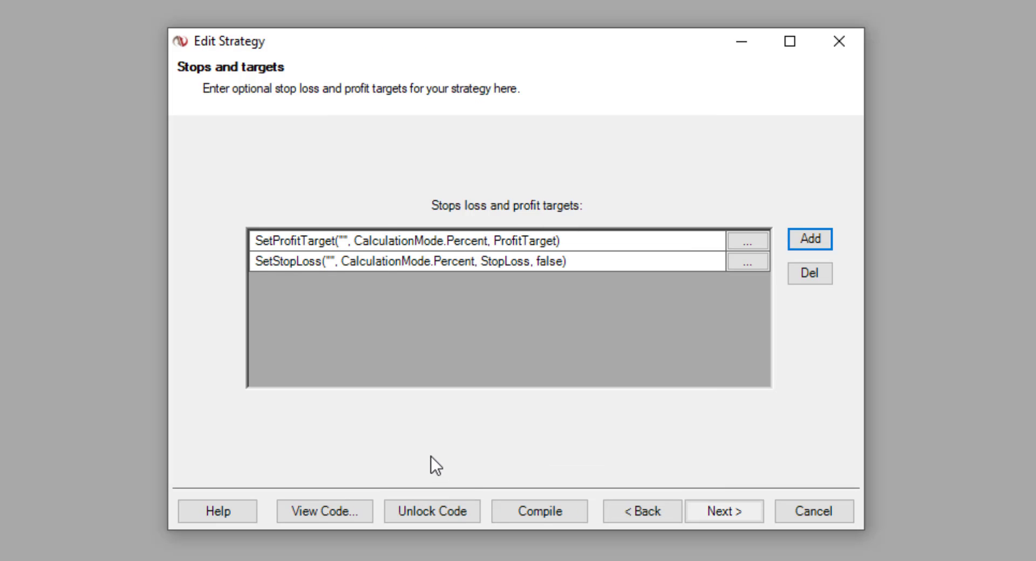
pyautogui.click(730, 513)
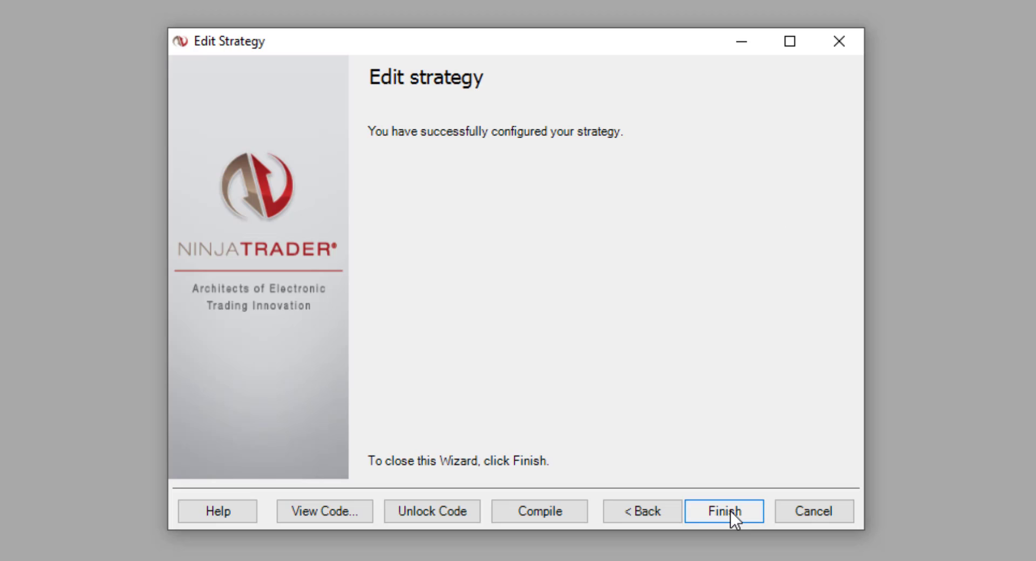
pyautogui.click(731, 510)
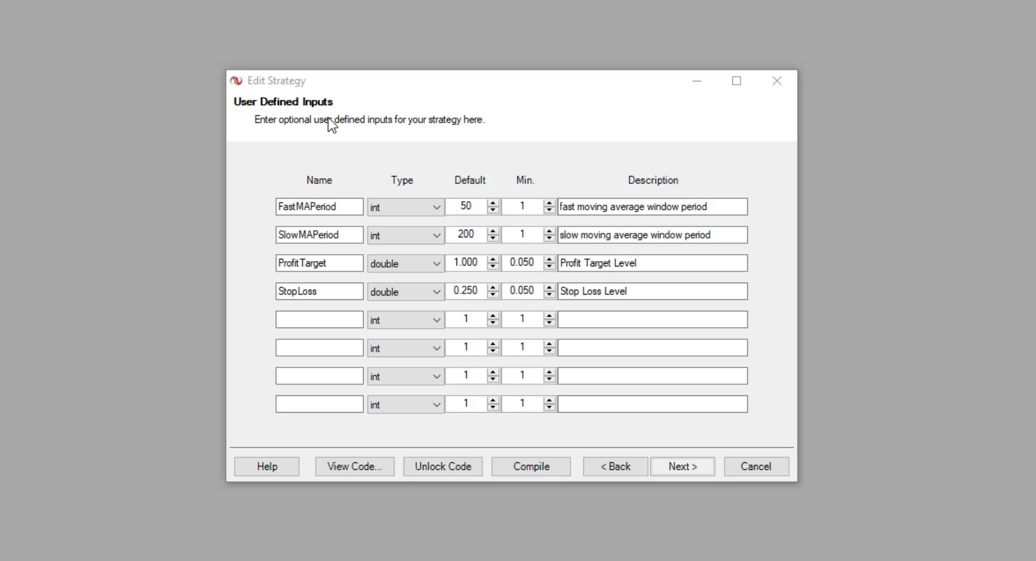
# Step: Rename the StopLoss input to TrailingStopLoss and change its description to "Trailing Stop Loss Level"
pyautogui.click(281, 292)
pyautogui.write('Trailin')
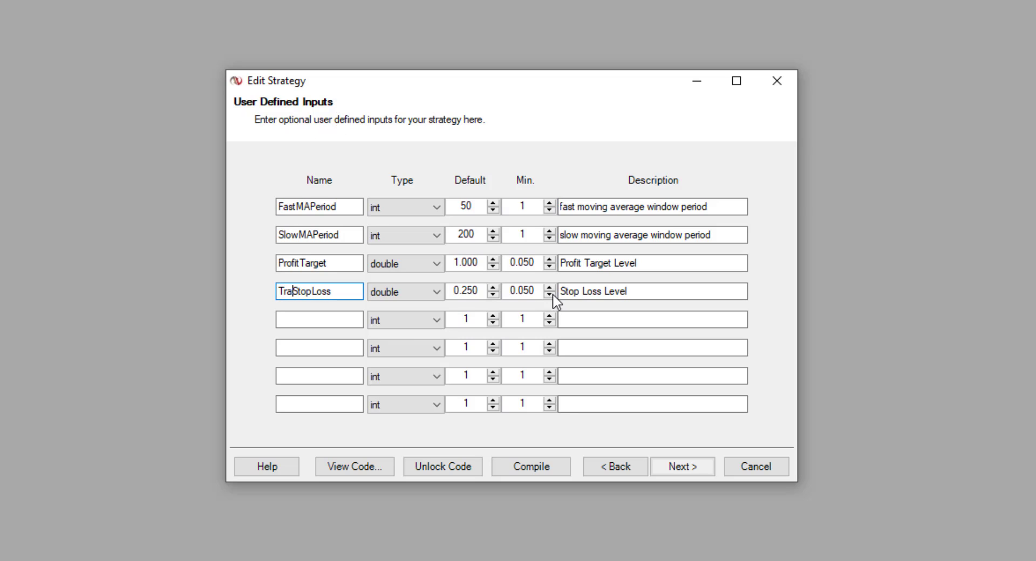
pyautogui.write('g')
pyautogui.click(559, 294)
pyautogui.write('Trad')
pyautogui.press('BackSpace')
pyautogui.write('iling')
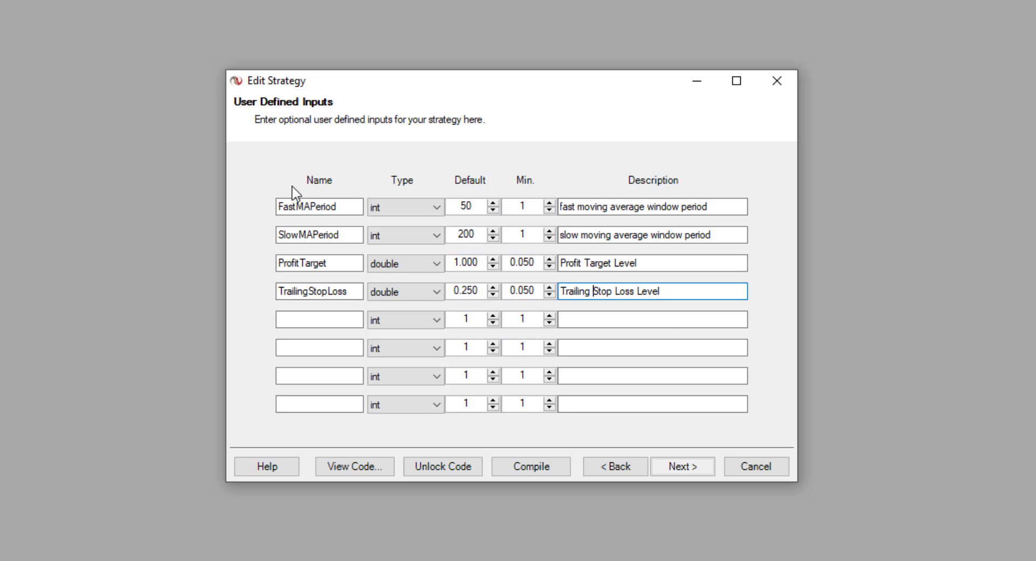
# Step: Advance the wizard to Stops and targets and delete the SetStopLoss action
pyautogui.click(683, 468)
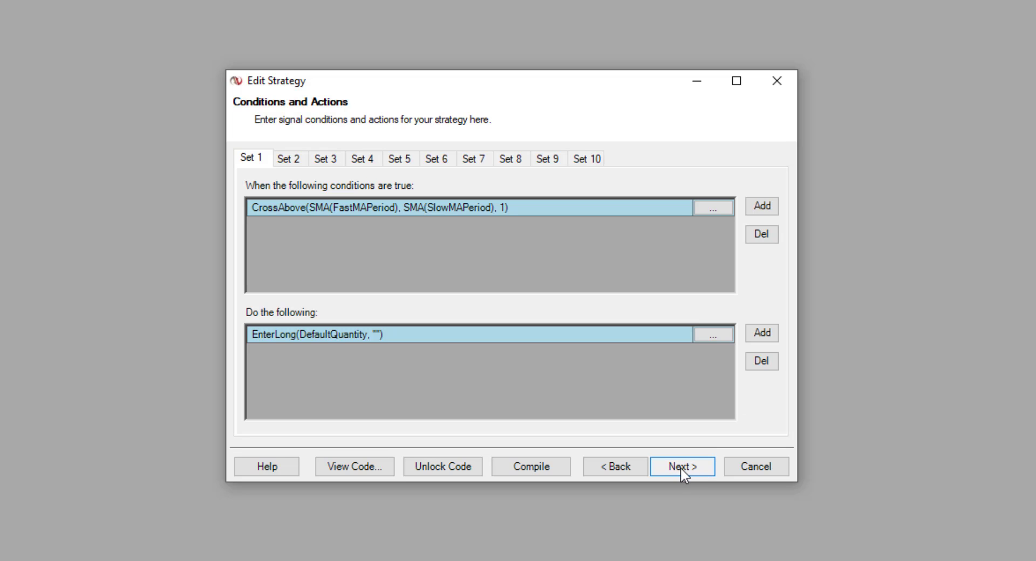
pyautogui.click(680, 468)
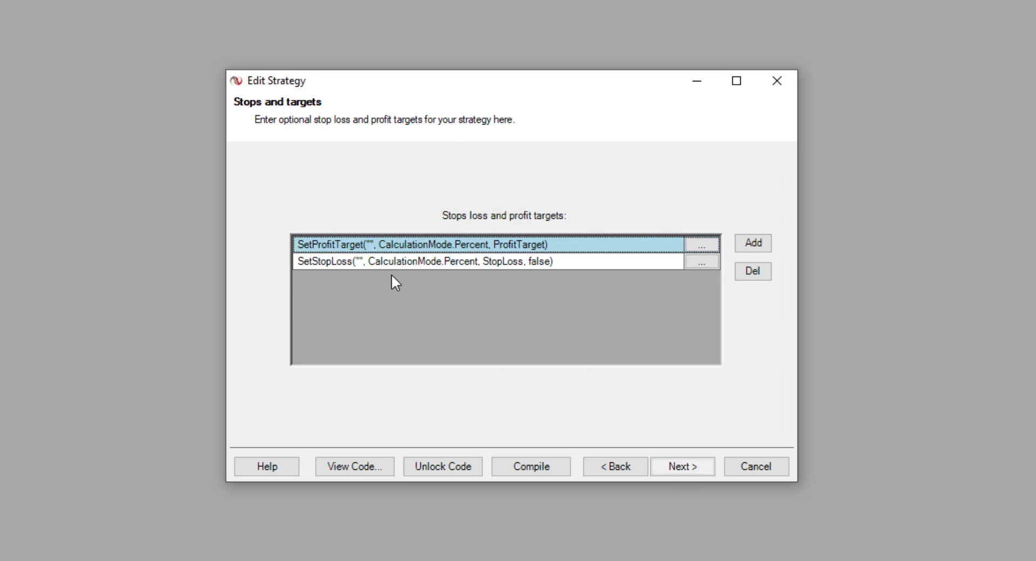
pyautogui.click(367, 262)
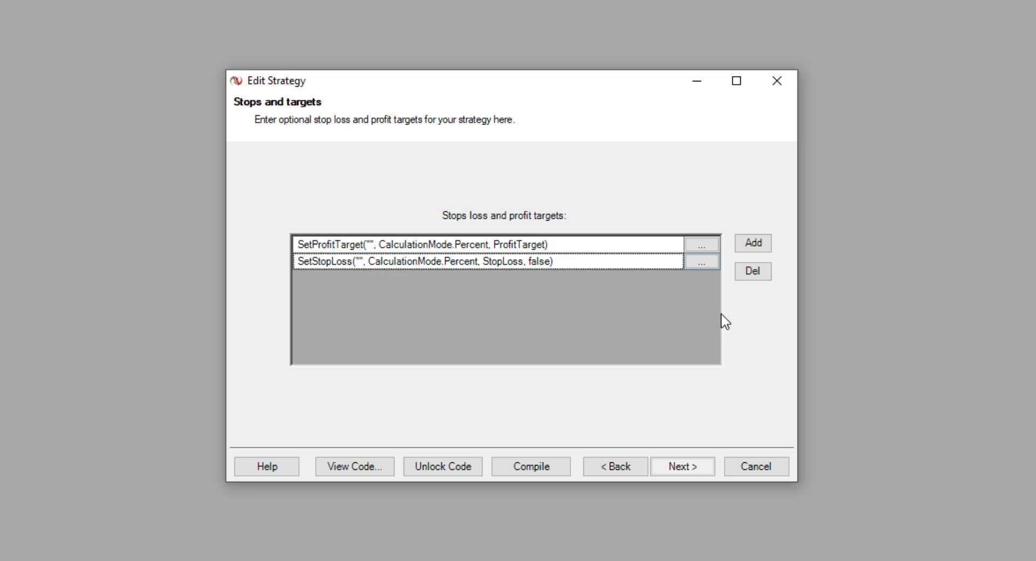
pyautogui.click(754, 270)
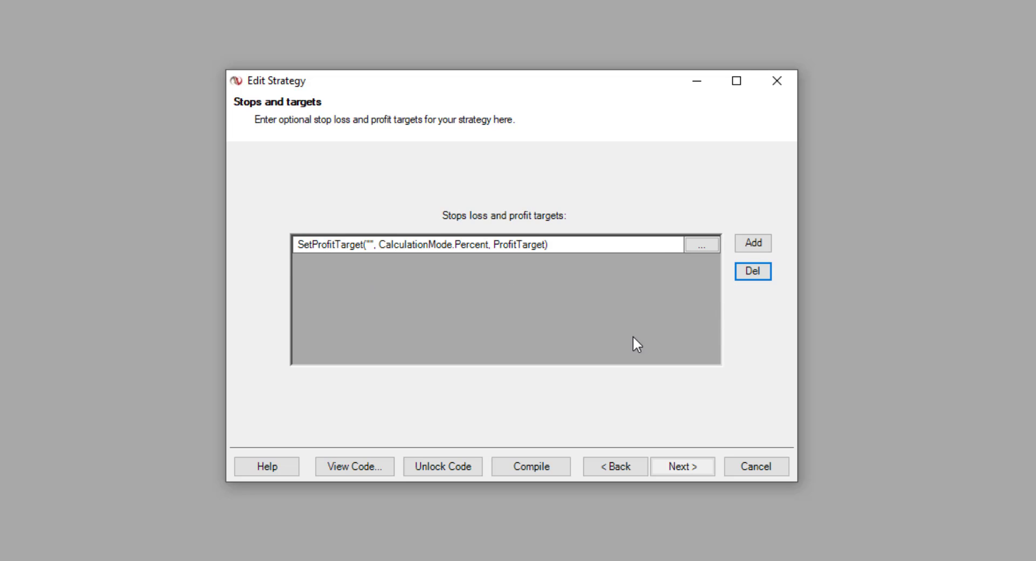
# Step: Add a Trailing stop action in percent mode whose value is the TrailingStopLoss input, and finish the wizard
pyautogui.click(758, 245)
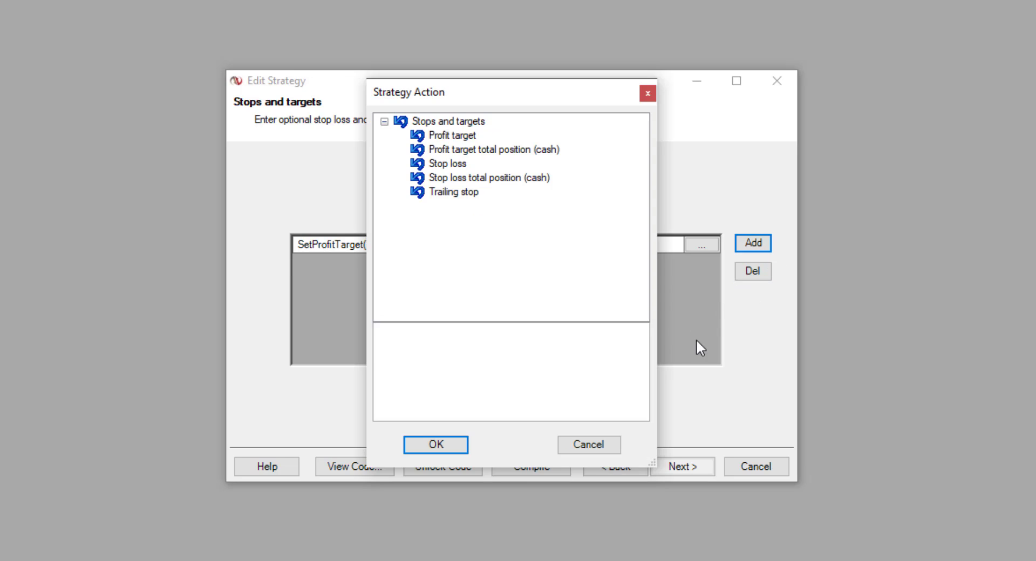
pyautogui.click(456, 196)
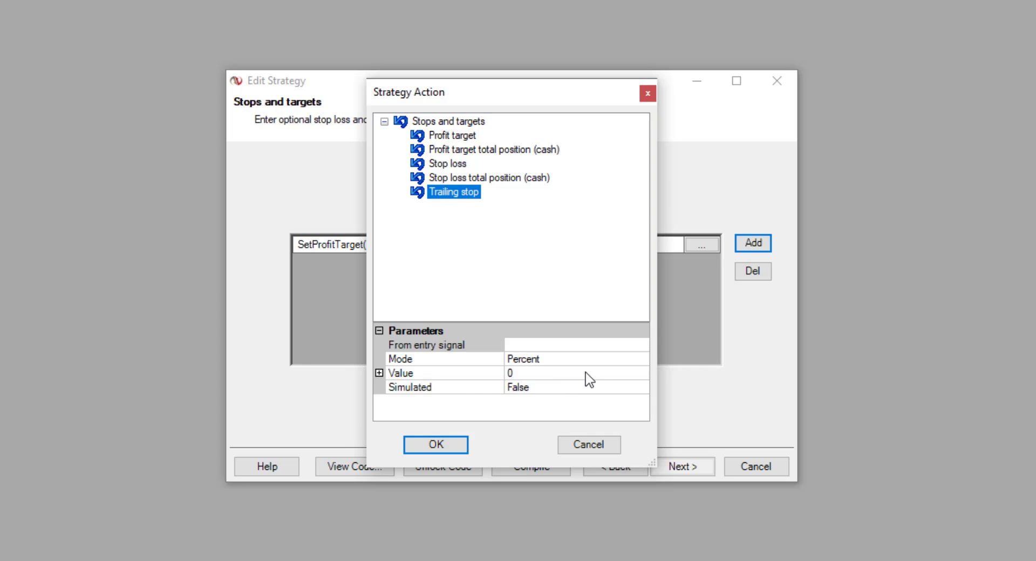
pyautogui.click(590, 376)
pyautogui.click(644, 375)
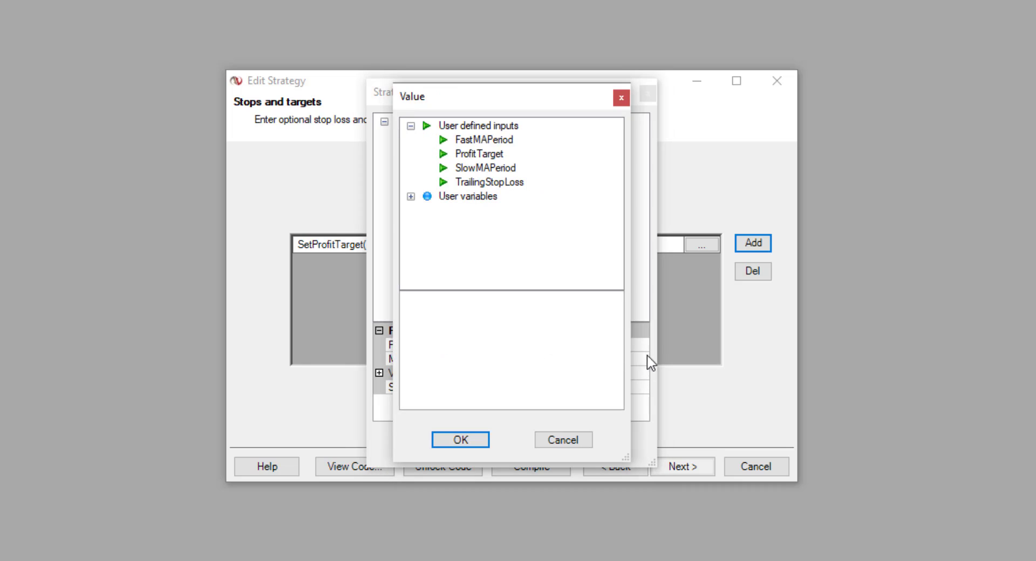
pyautogui.click(485, 184)
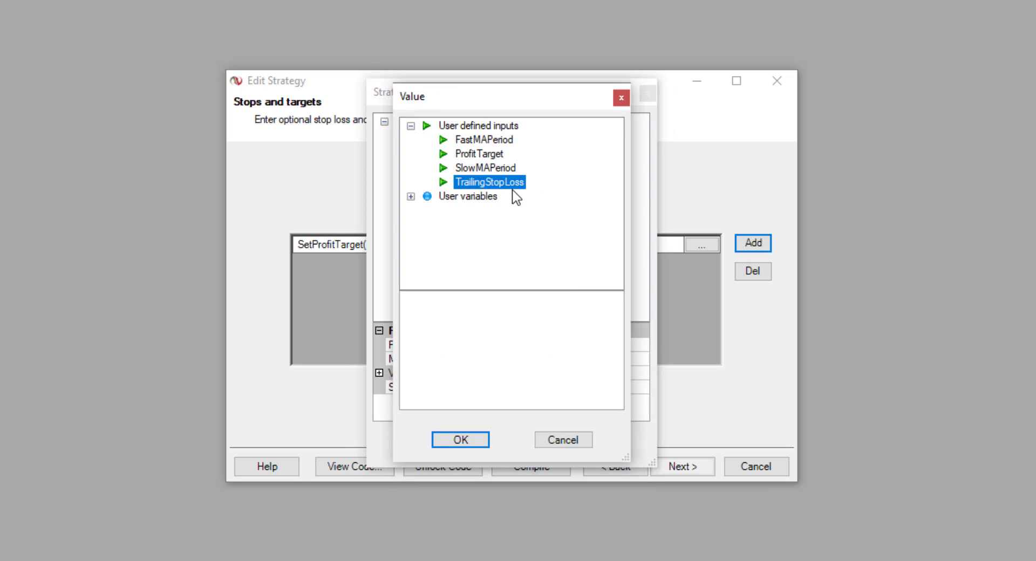
pyautogui.click(463, 443)
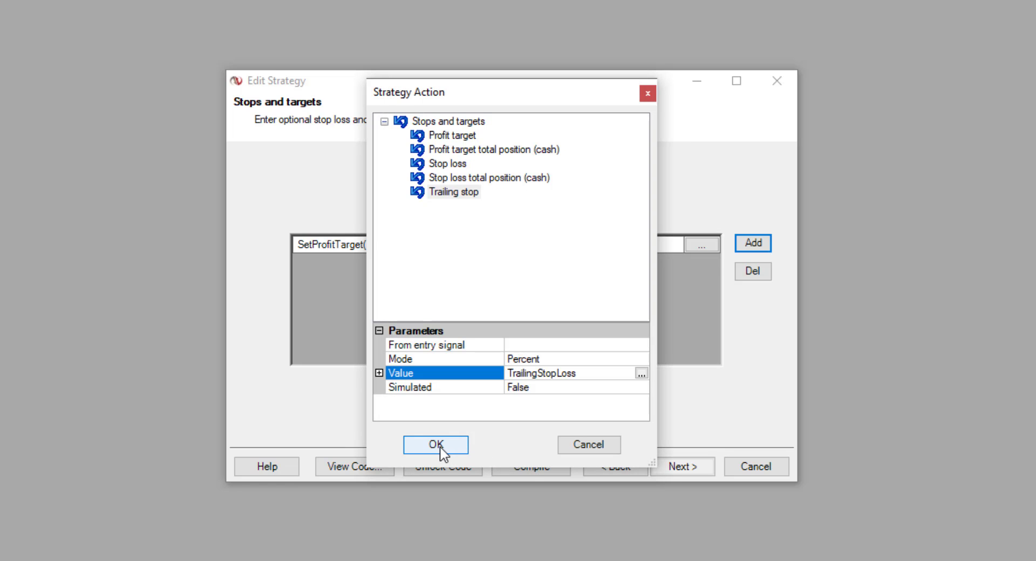
pyautogui.click(437, 446)
pyautogui.click(684, 470)
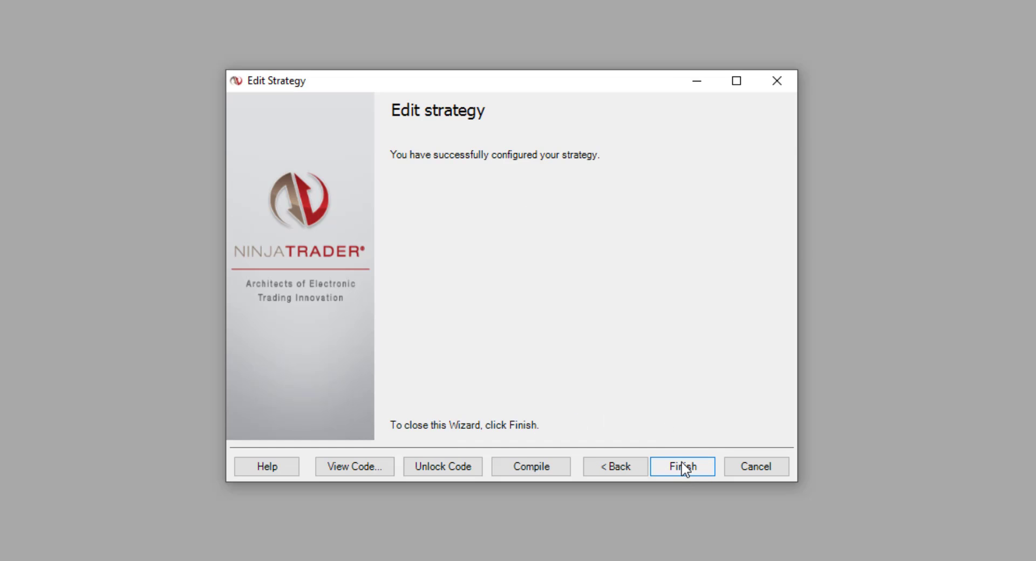
pyautogui.click(685, 468)
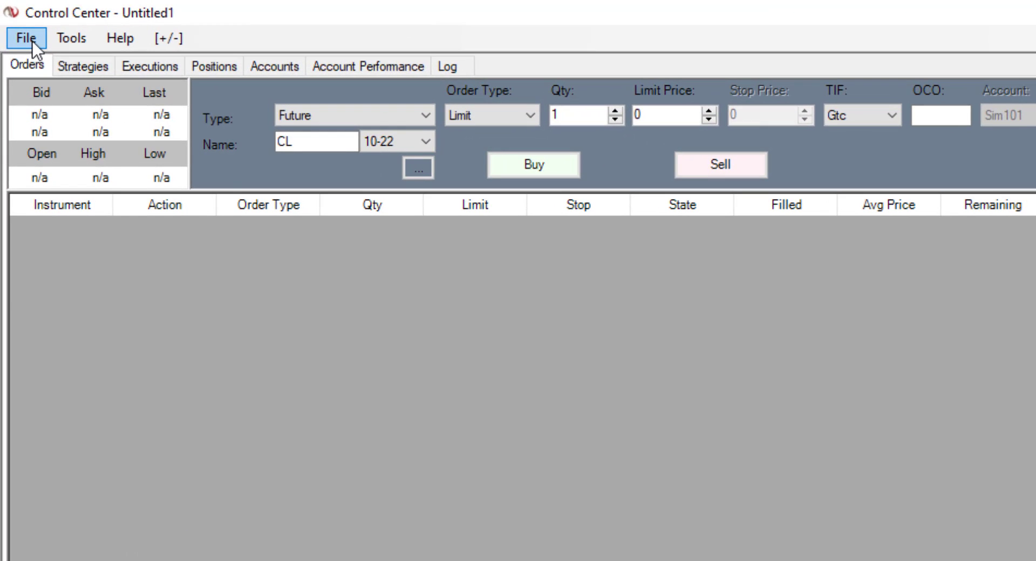
# Step: Open a new Strategy Analyzer window from the Control Center
pyautogui.click(33, 41)
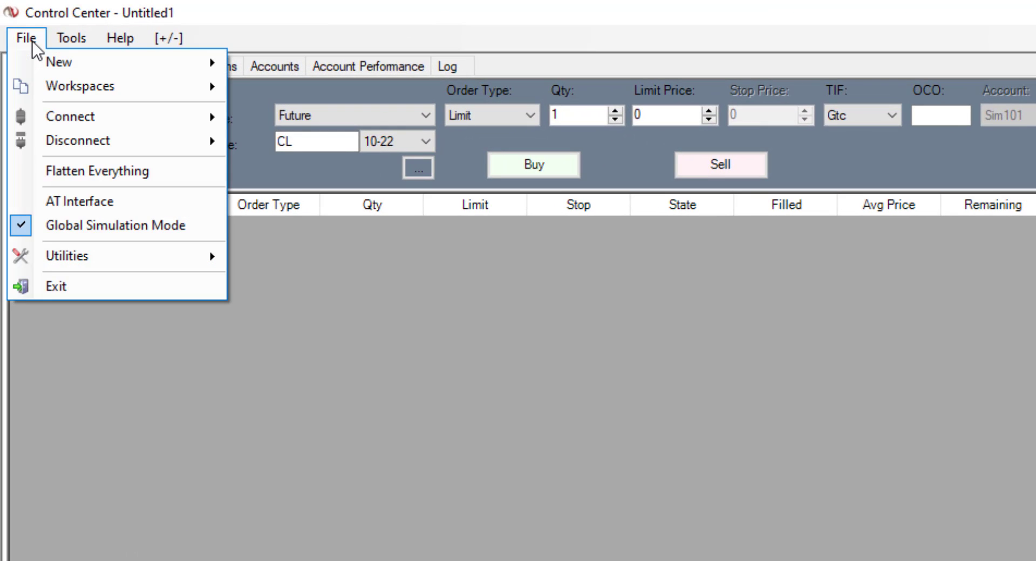
pyautogui.click(30, 42)
pyautogui.moveTo(44, 65)
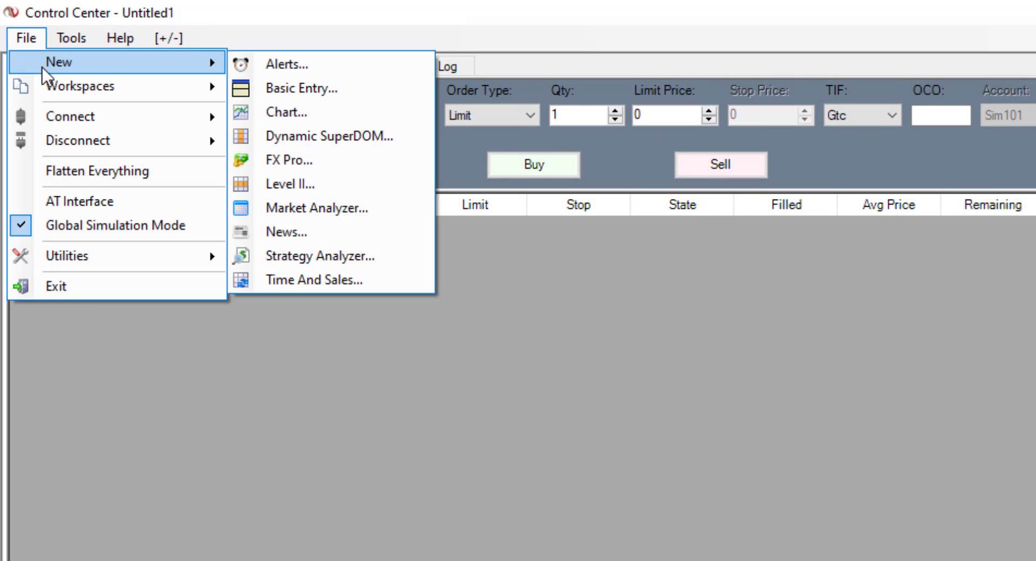
pyautogui.click(355, 262)
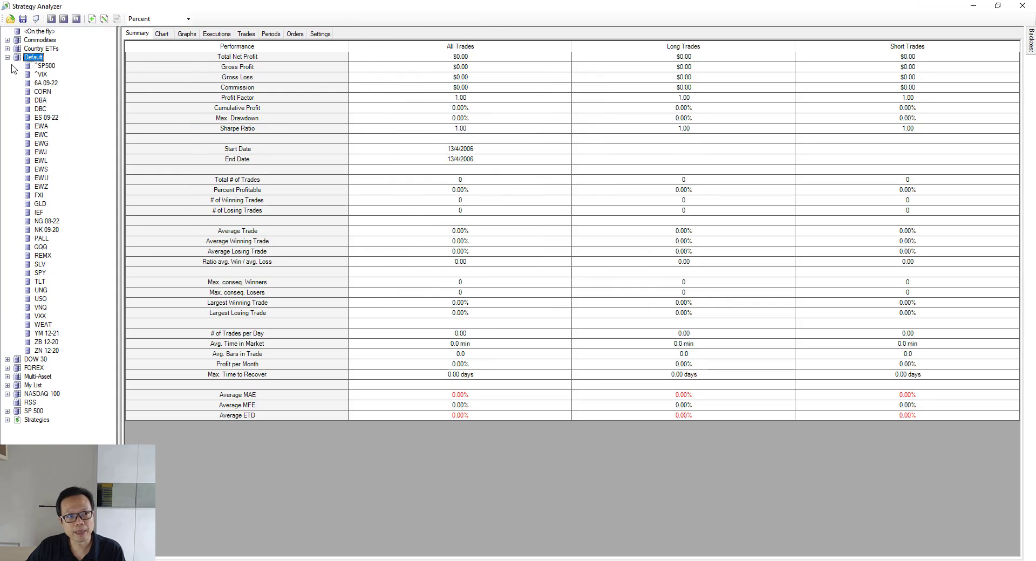
# Step: Collapse the Default instrument list, expand My List and open the backtest settings for SPY
pyautogui.click(7, 57)
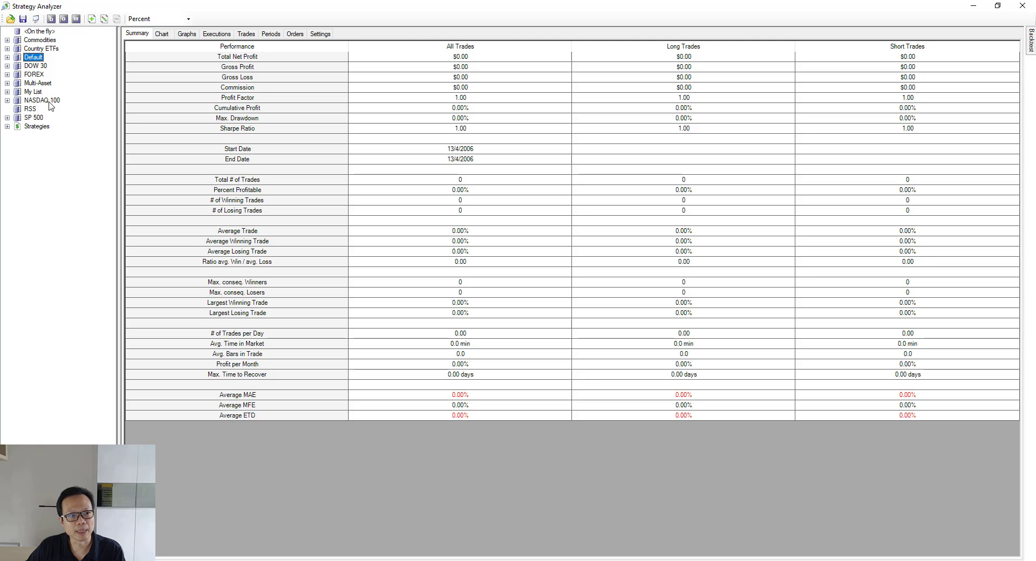
pyautogui.click(7, 91)
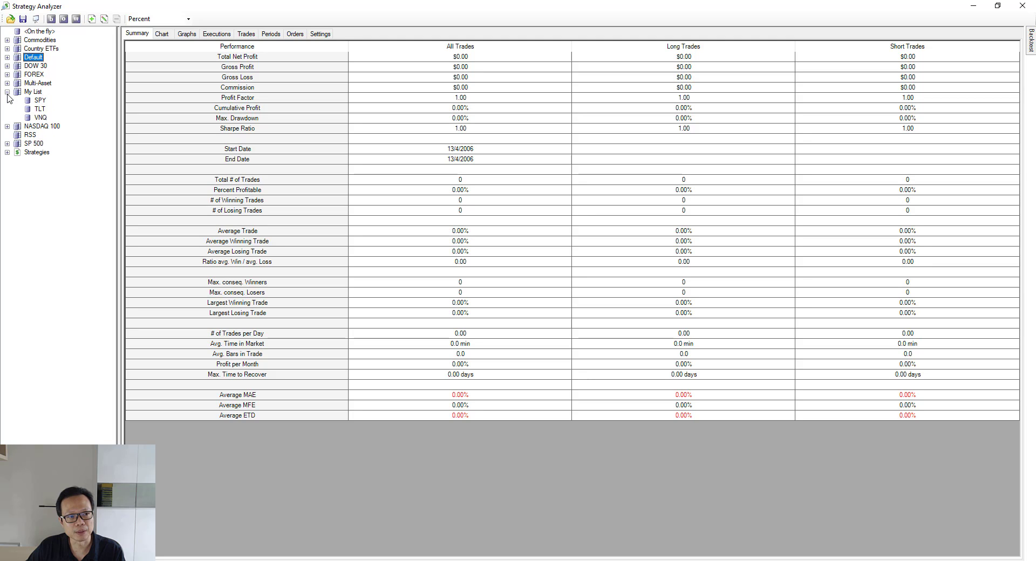
pyautogui.click(41, 101)
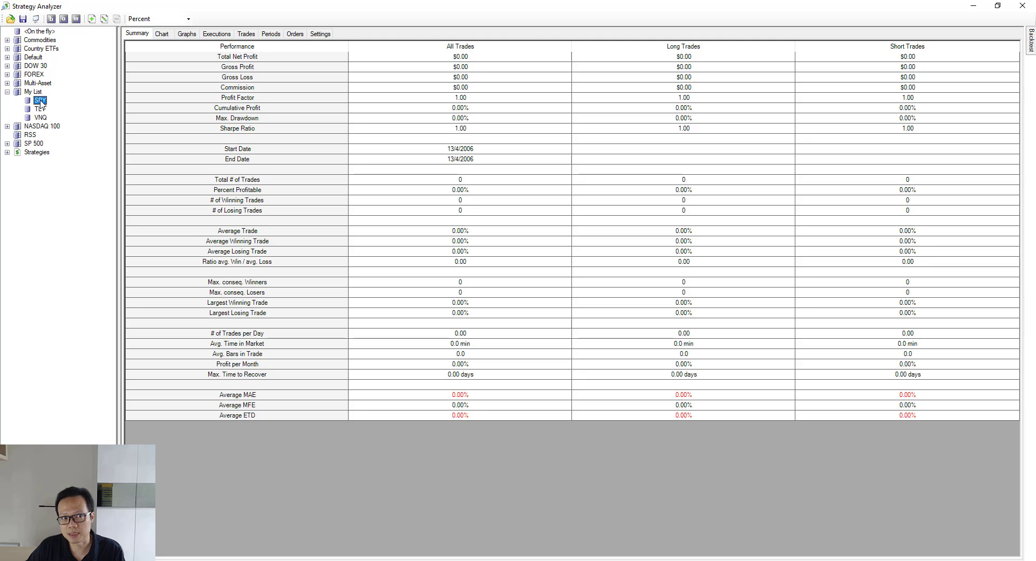
pyautogui.rightClick(41, 102)
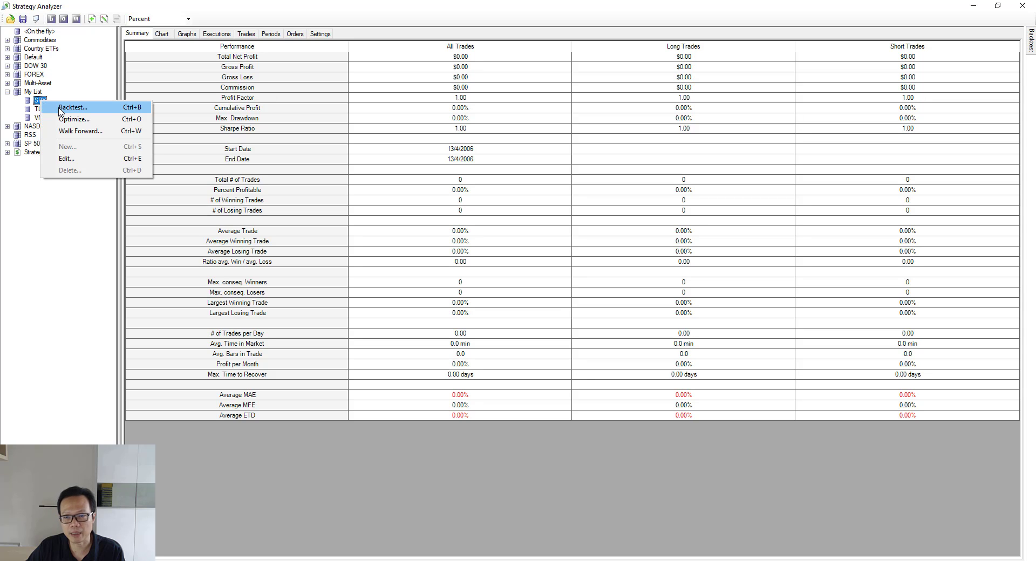
pyautogui.click(61, 108)
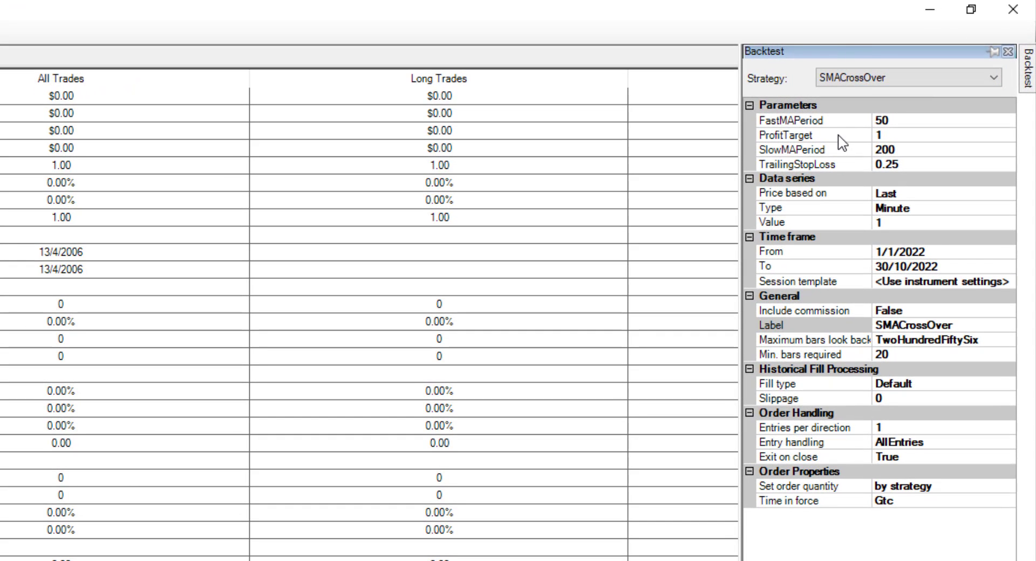
# Step: Review the ProfitTarget and TrailingStopLoss parameters and set the backtest's data series type to Day
pyautogui.click(905, 134)
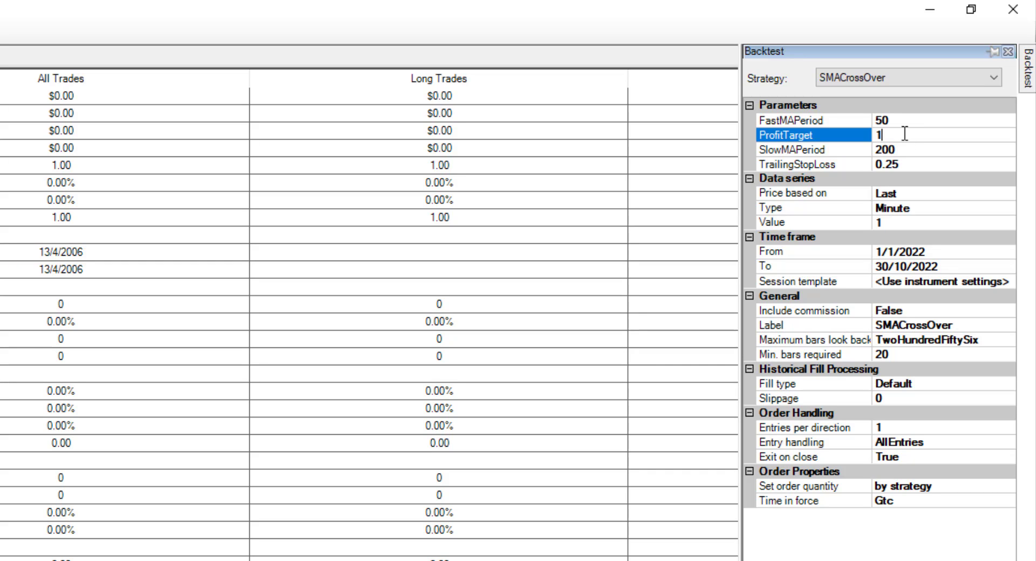
pyautogui.click(924, 164)
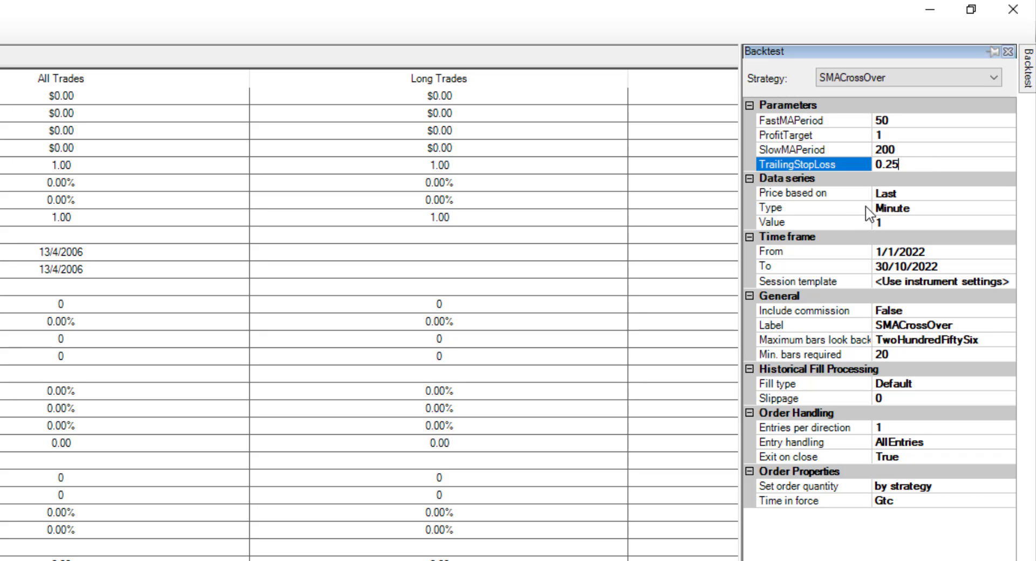
pyautogui.click(903, 210)
pyautogui.click(1007, 209)
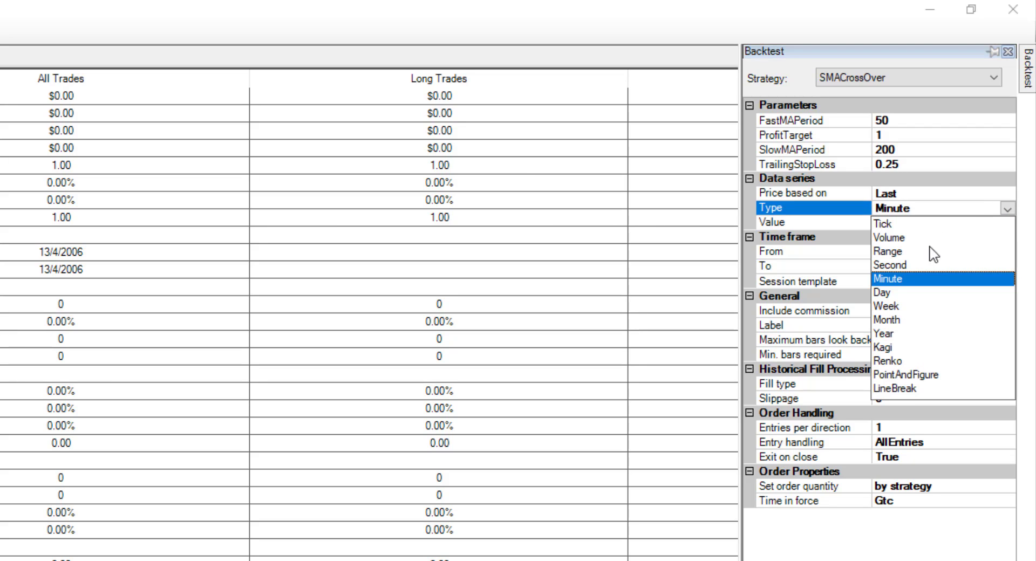
pyautogui.click(899, 291)
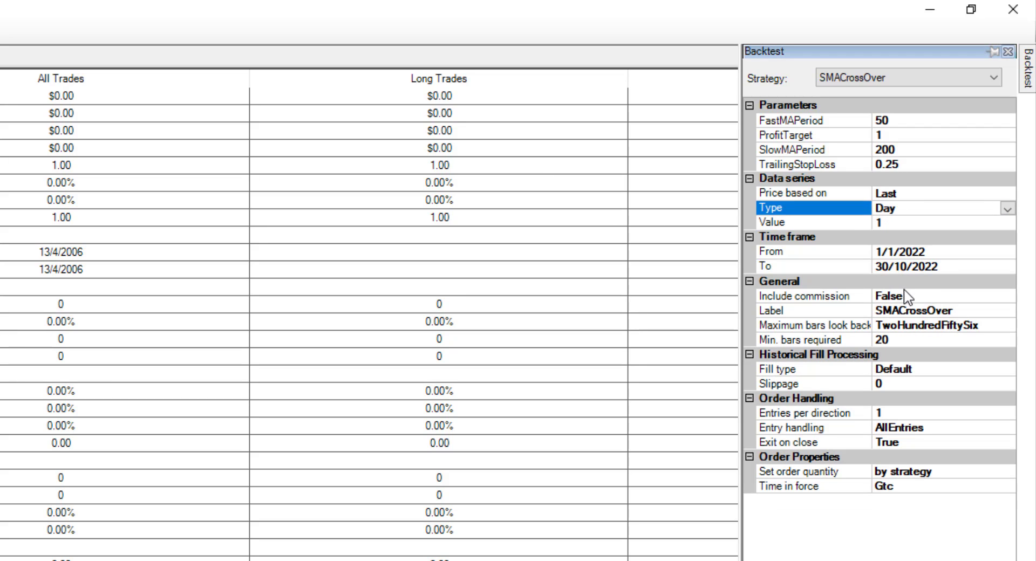
# Step: Set the backtest's start date to 1/1/2000 and run the backtest
pyautogui.click(941, 252)
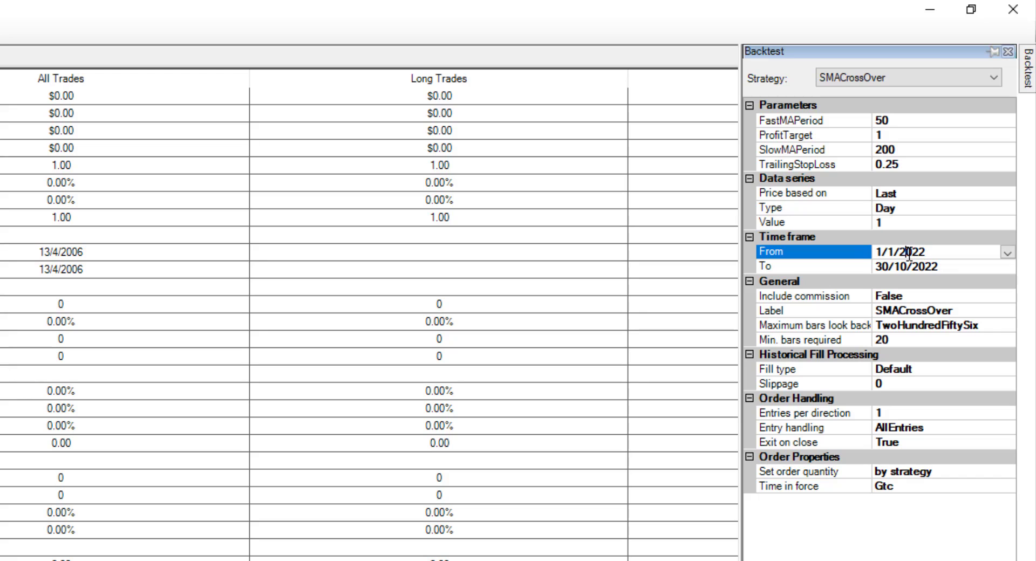
pyautogui.moveTo(908, 252); pyautogui.dragTo(934, 252)
pyautogui.write('000')
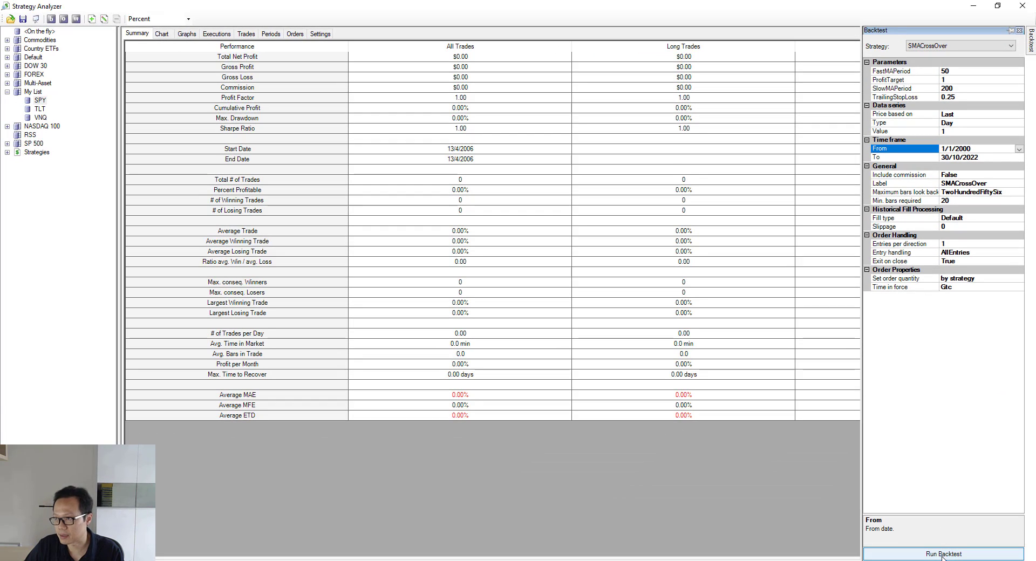
pyautogui.click(943, 554)
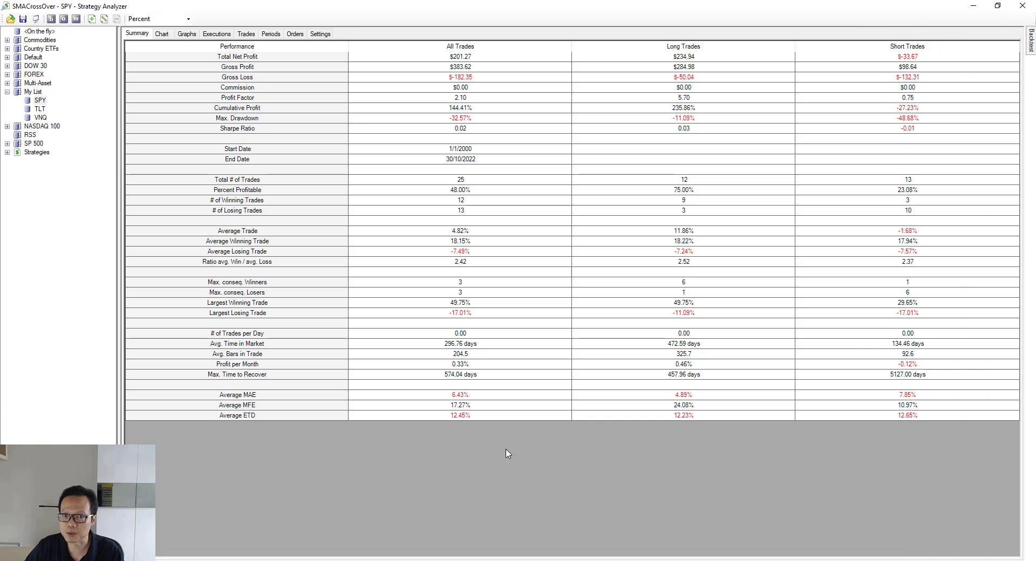